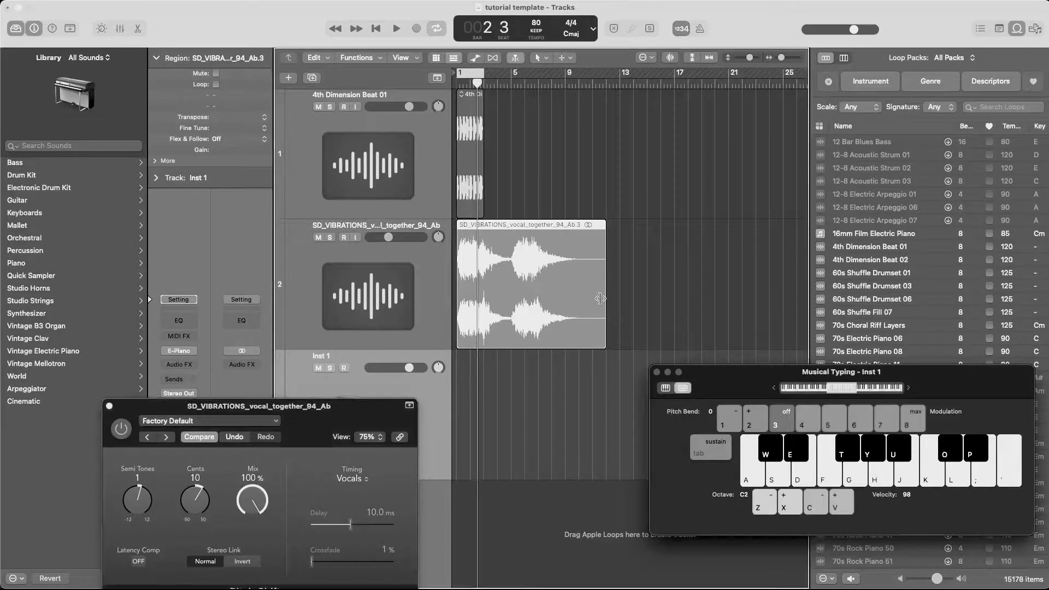
drag(600, 298, 558, 303)
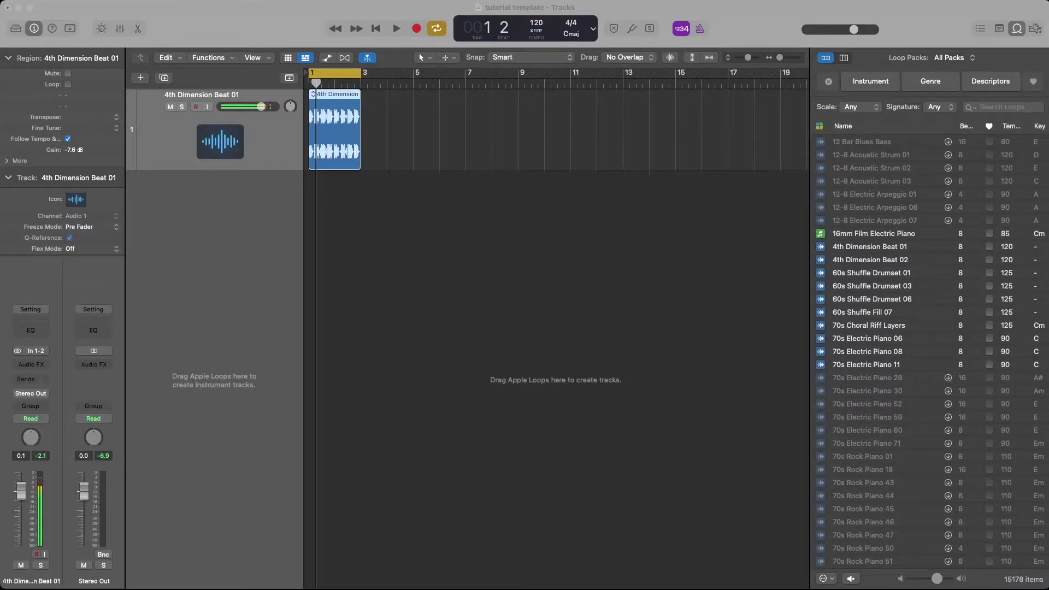
key(super+Tab)
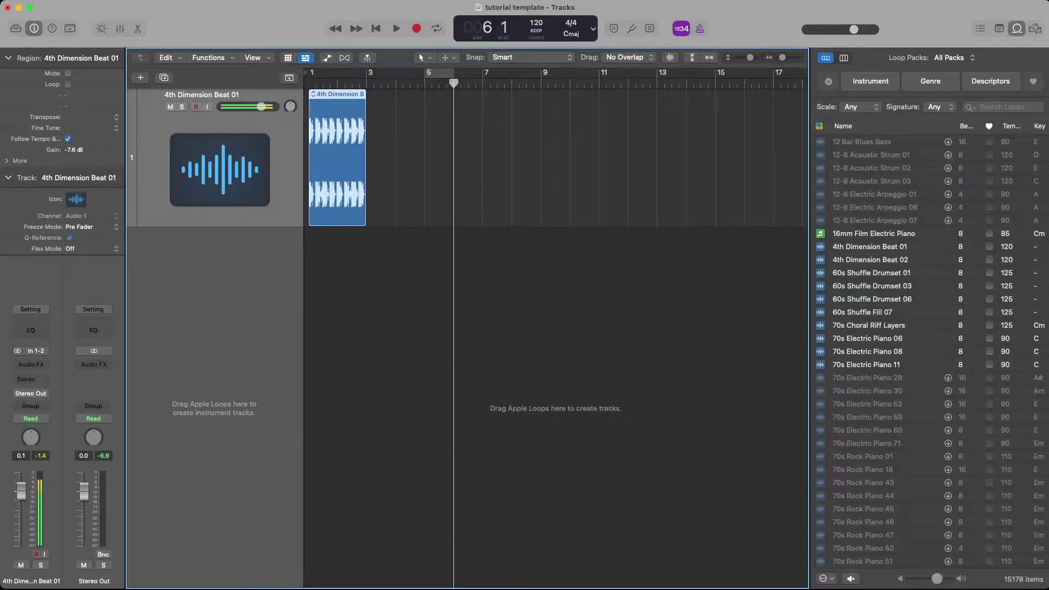
Step: Set the cycle area to the 4th Dimension Beat 01 drum region and play it back
drag(558, 64, 558, 118)
drag(536, 23, 535, 34)
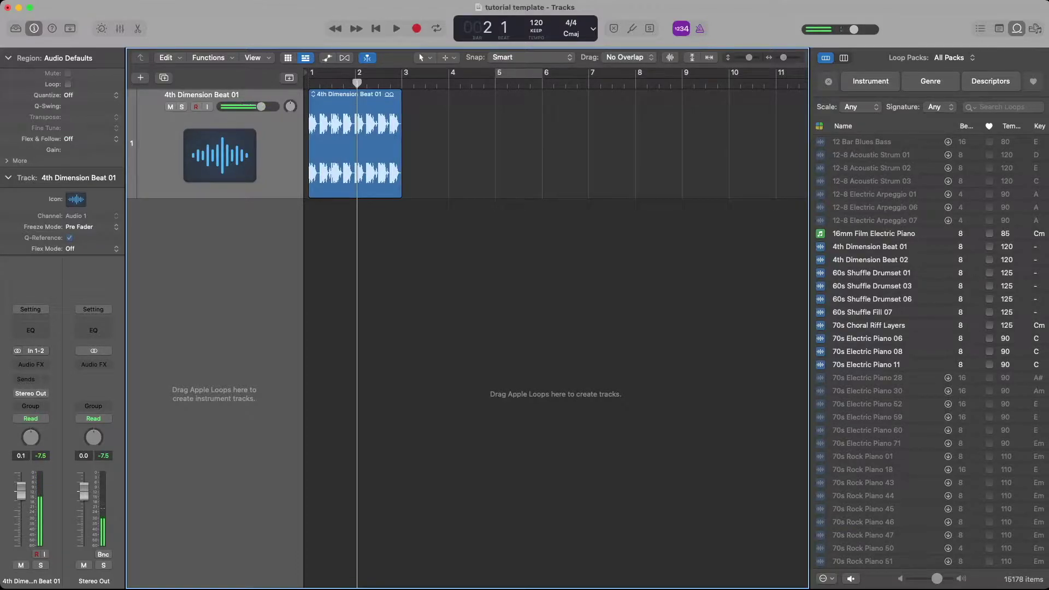
click(354, 143)
key(super+u)
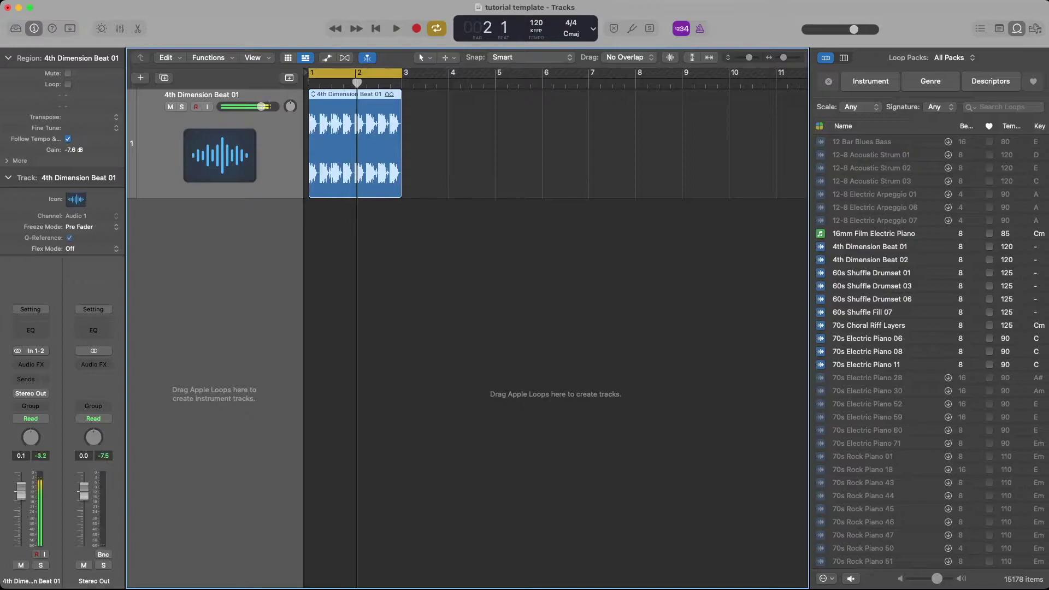
key(space)
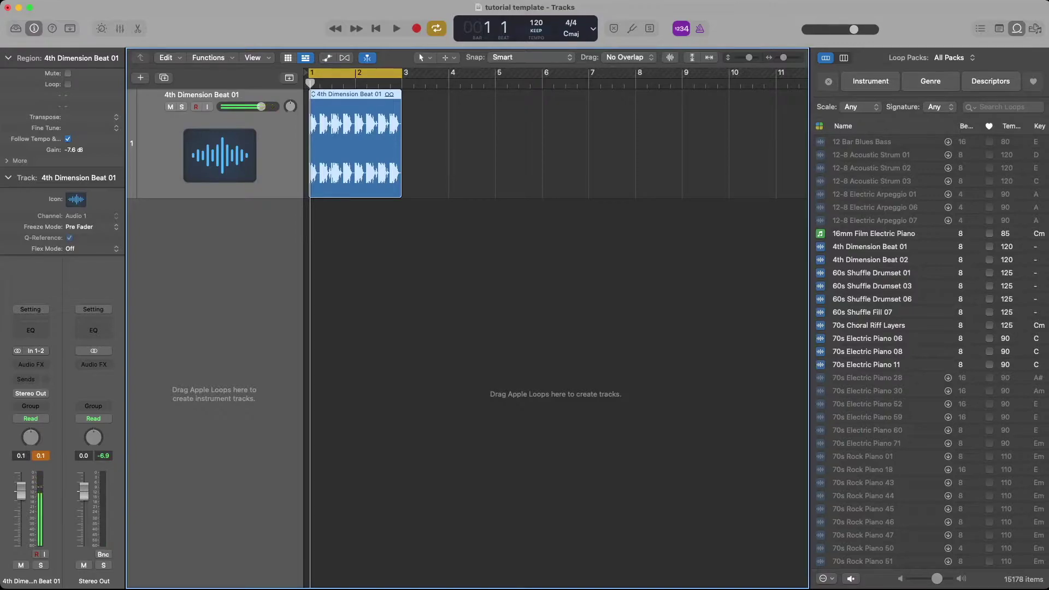
Step: Lower the project tempo to 80 BPM and play the drum loop at the slower speed
drag(536, 23, 536, 37)
drag(536, 40, 536, 53)
key(space)
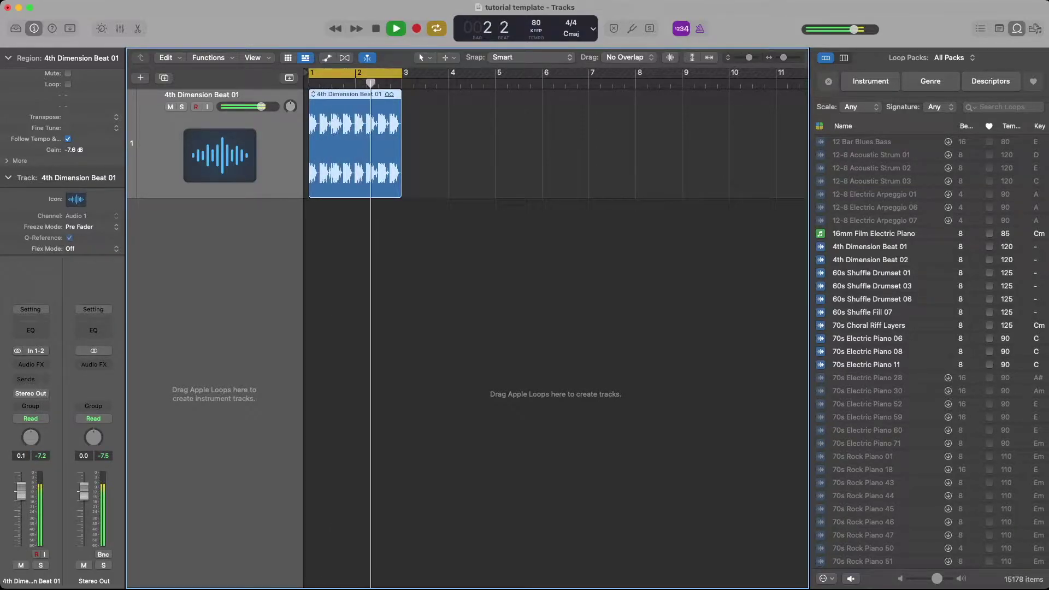
key(space)
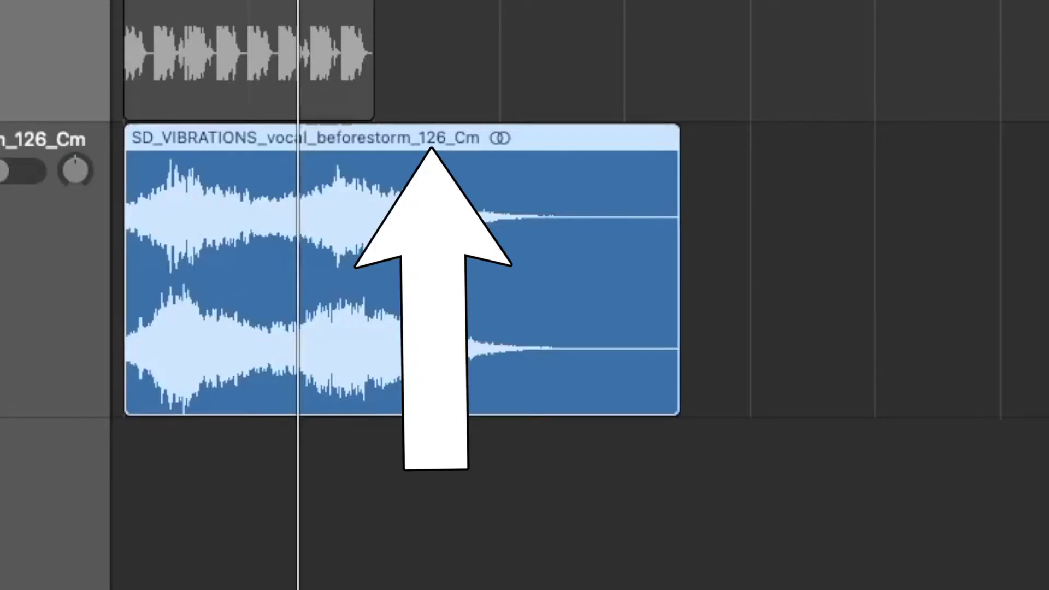
Step: Lower the project tempo to 78 BPM with the beforestorm vocal sample in the arrangement
mouse_move(547, 19)
mouse_down()
mouse_move(547, 1)
mouse_move(548, 30)
mouse_up()
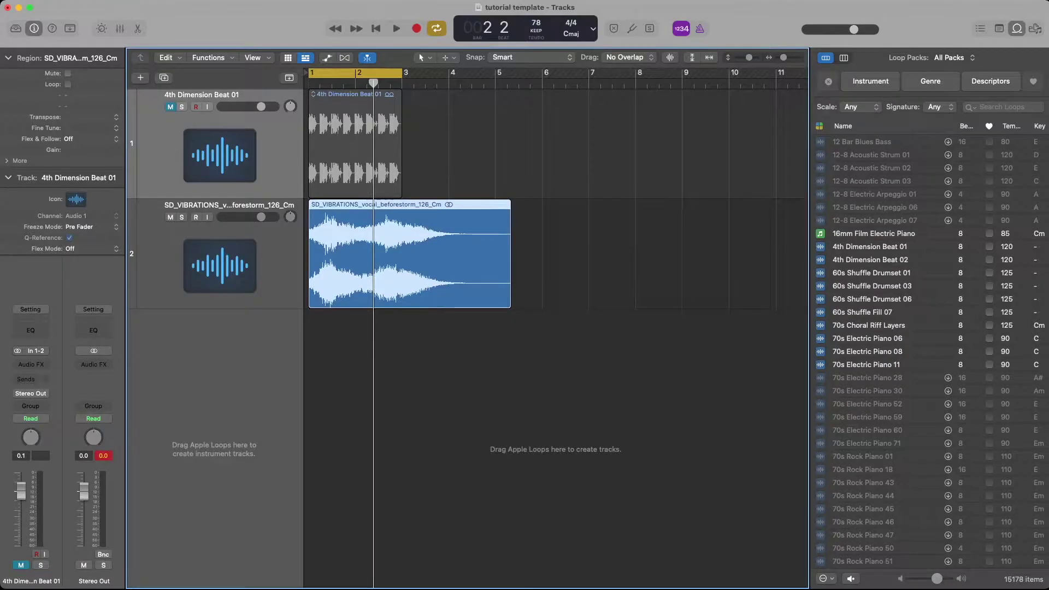
scroll(410, 254, down, 6)
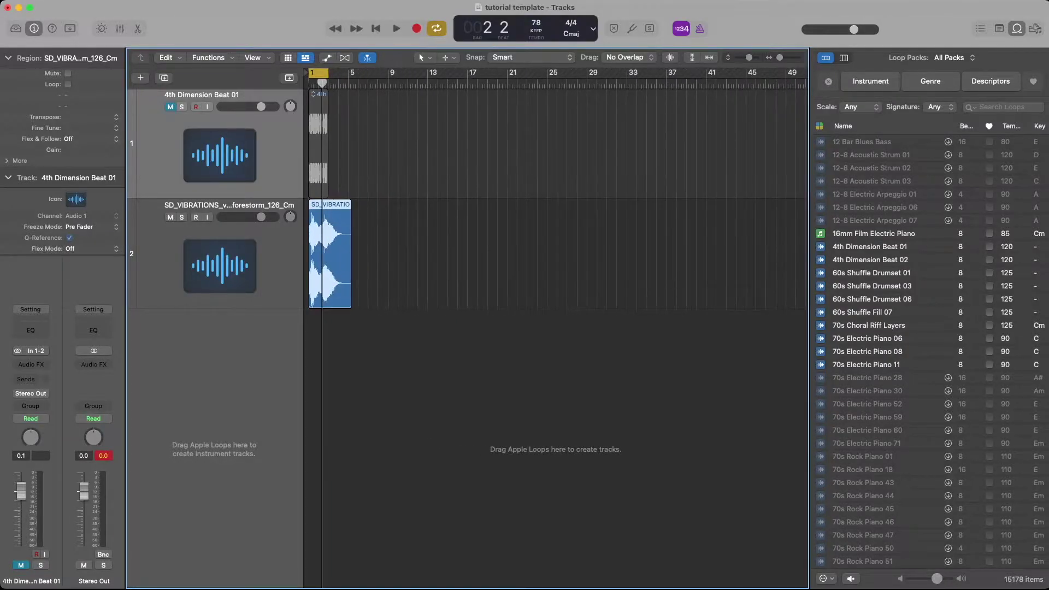
scroll(409, 254, up, 7)
scroll(409, 253, down, 2)
scroll(556, 328, right, 1)
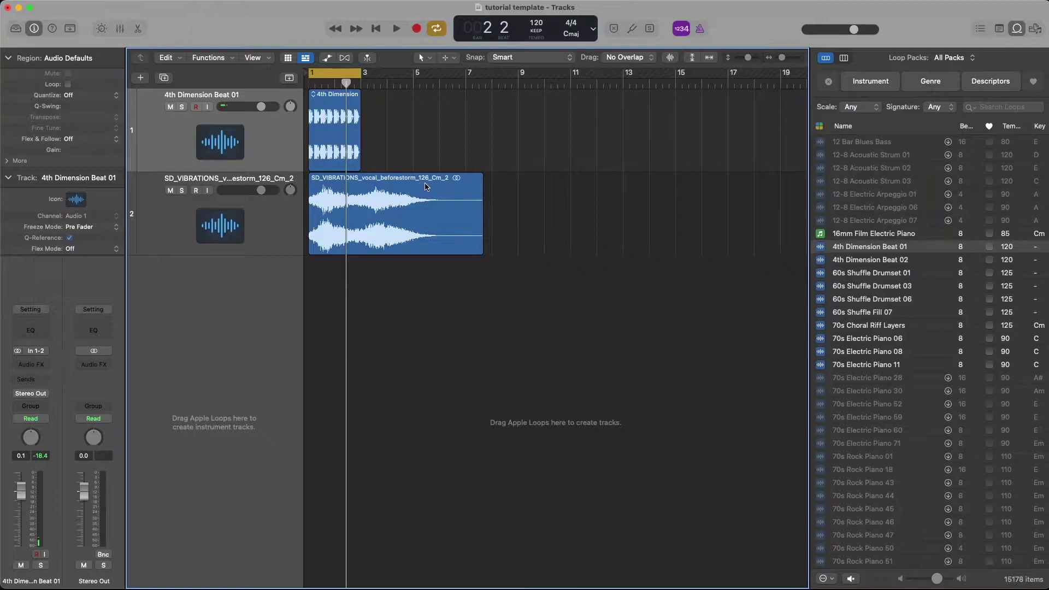
Step: Set the project tempo to 80 BPM and time-stretch the beforestorm vocal region to fit the two-bar drum loop
click(428, 187)
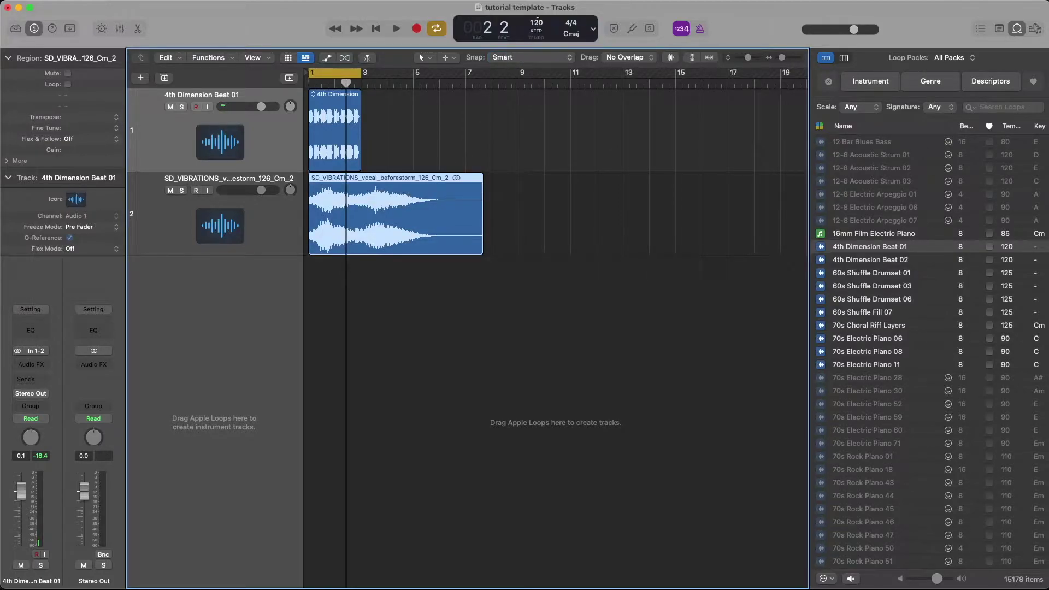
drag(537, 22, 541, 95)
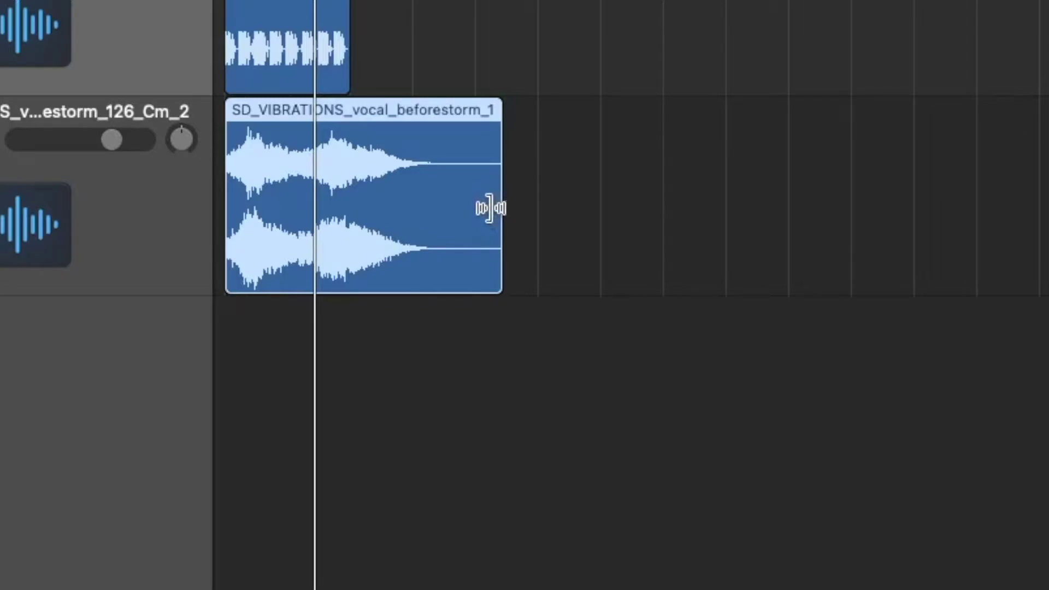
drag(494, 202, 339, 206)
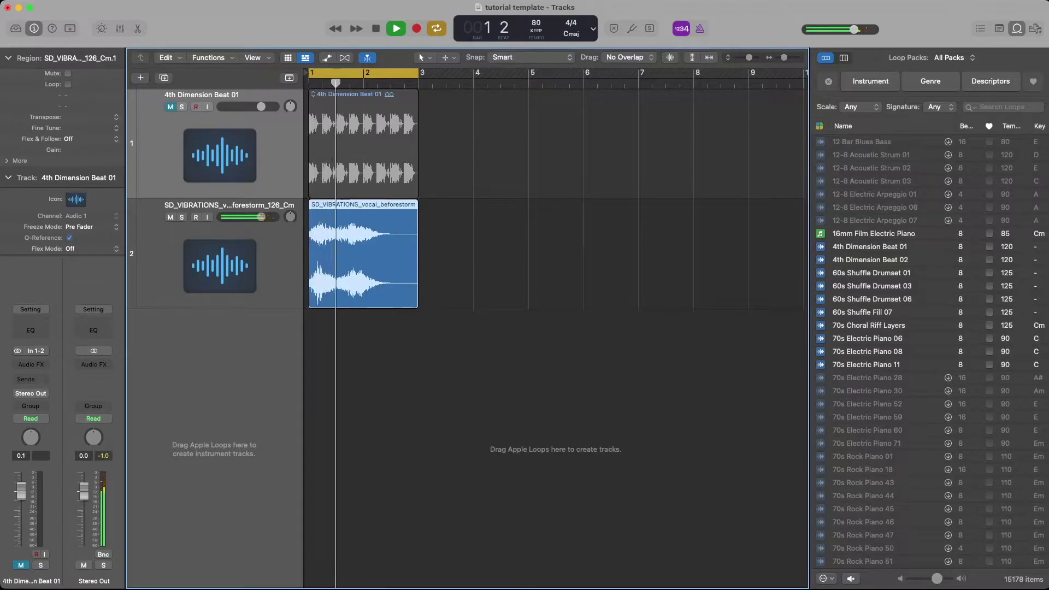
key(space)
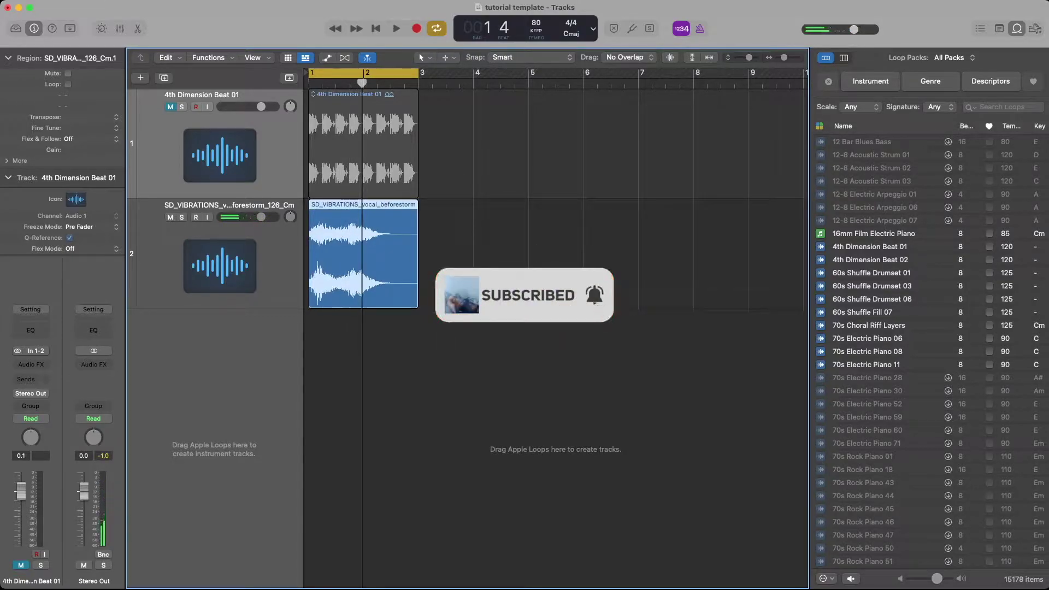
Step: Time-stretch the beforestorm vocal region out to bar 9 and then far longer, playing back the slowed results
drag(418, 204, 747, 203)
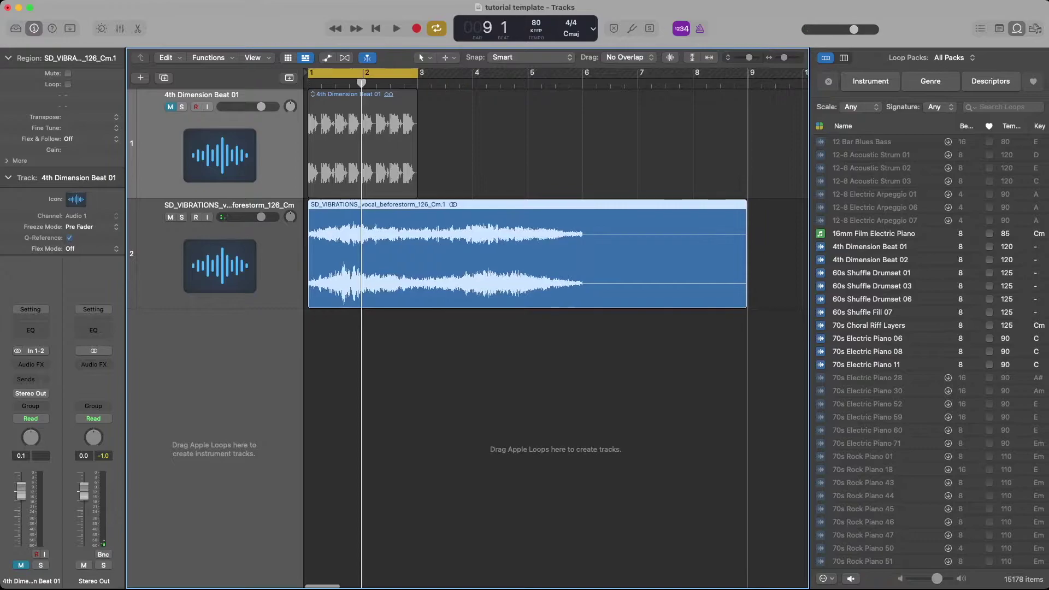
key(space)
scroll(533, 253, down, 8)
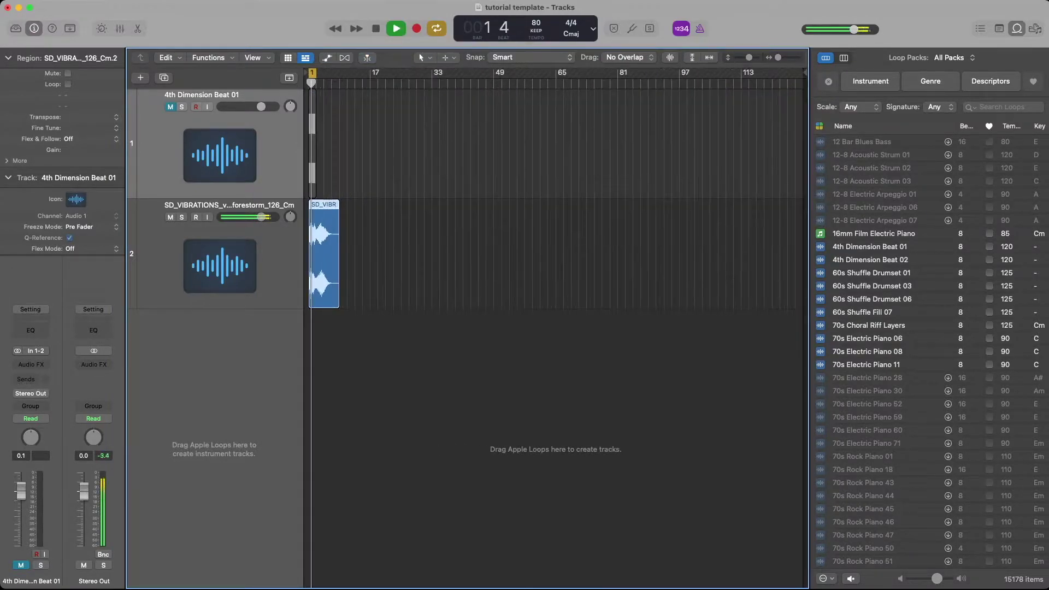
key(super+Right)
key(super+Right)
key(super+Right)
key(space)
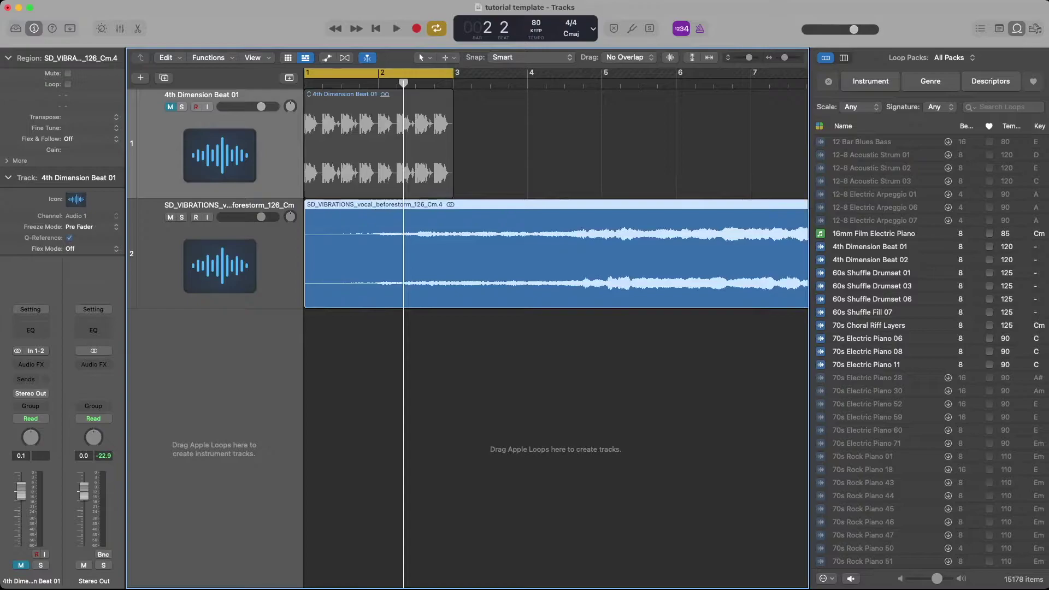
key(space)
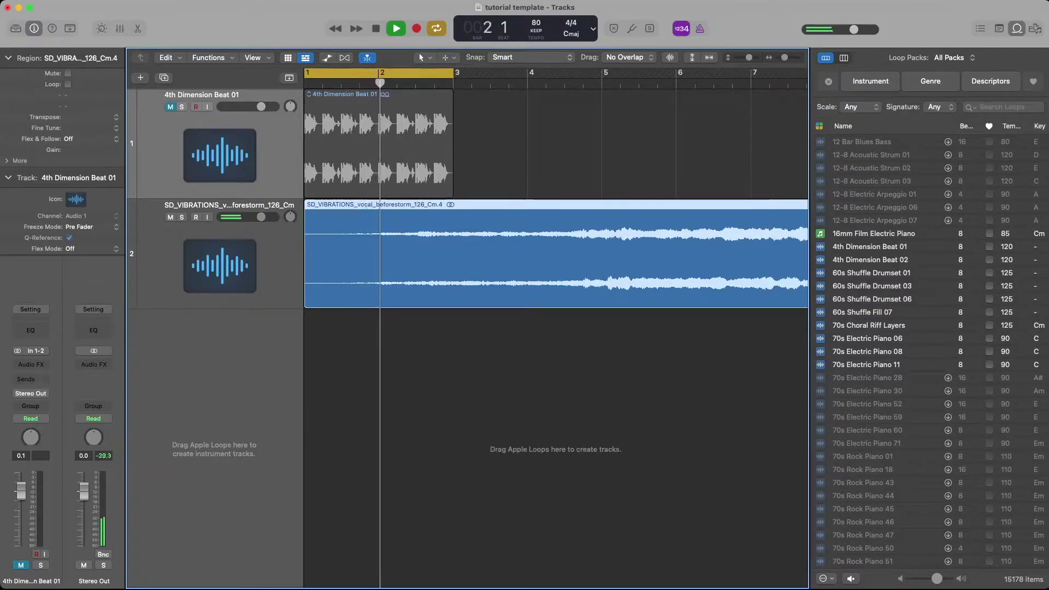
Step: Time-compress the beforestorm vocal region to just over one bar and play it back
key(super+Left)
key(super+Left)
key(super+Left)
key(super+Left)
key(super+Left)
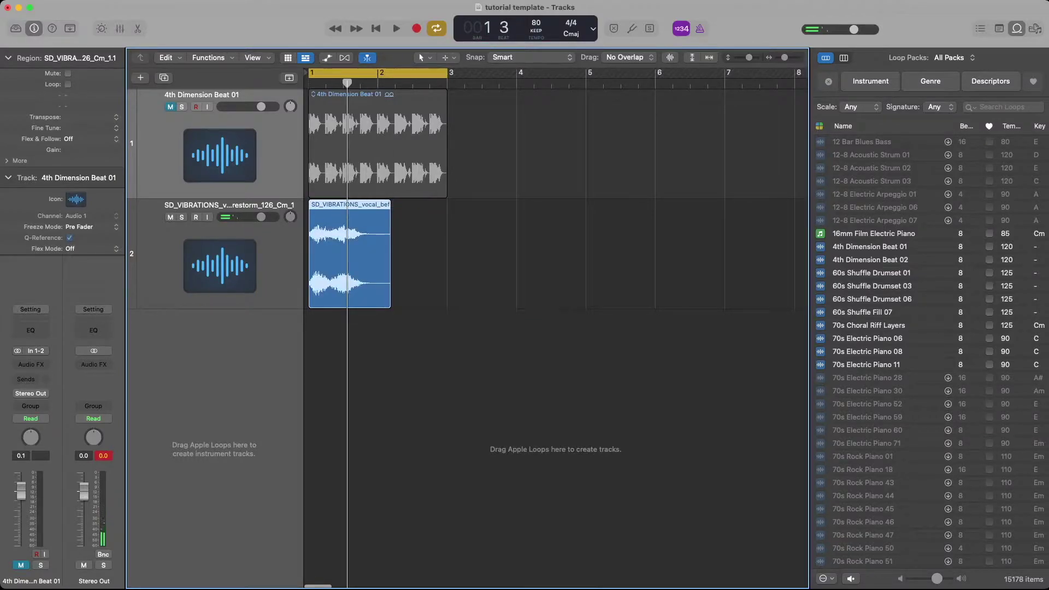
key(space)
key(space)
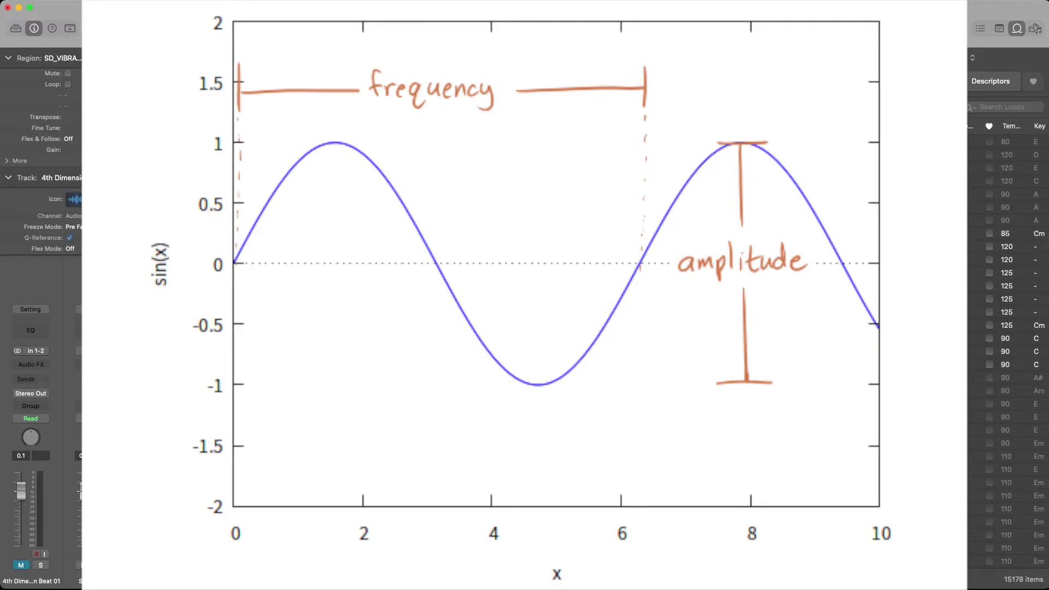
Step: Select the beforestorm vocal track and open the audio effect inserted on its channel strip
key(super+Right)
key(super+Right)
key(super+Right)
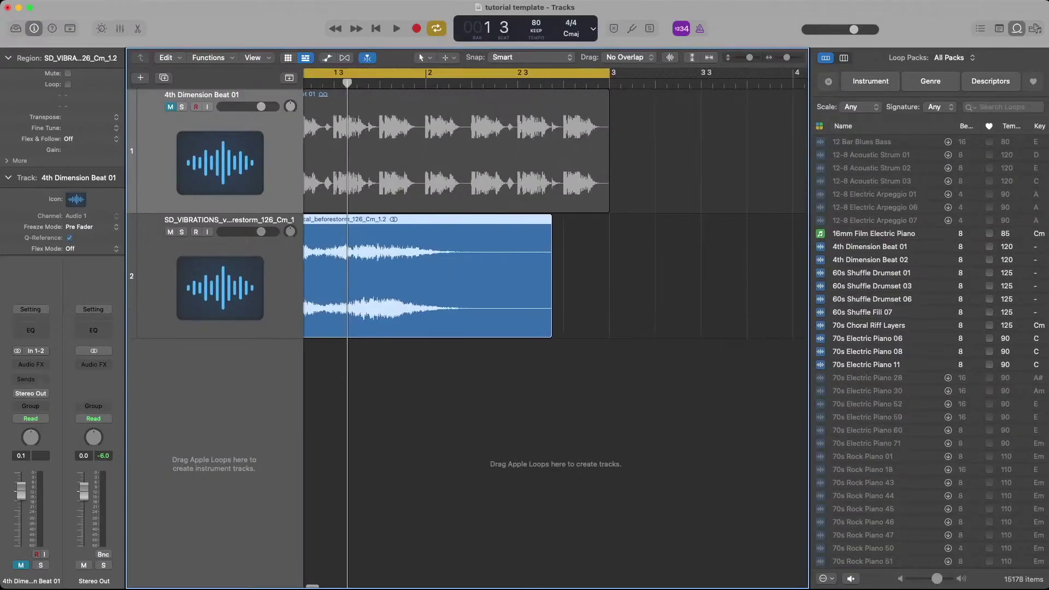
scroll(555, 273, left, 3)
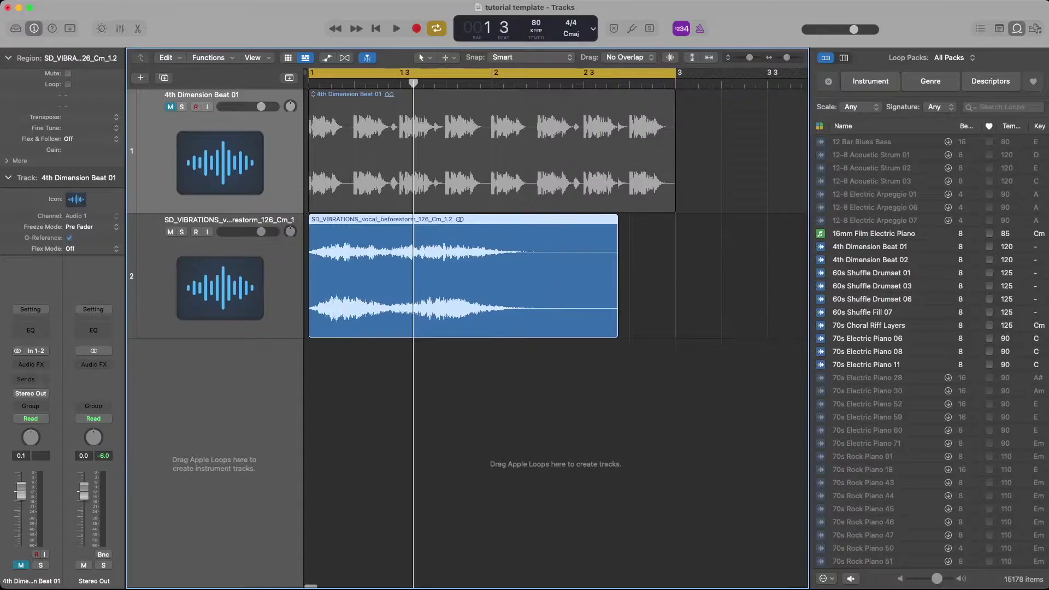
key(super+Down)
key(super+Down)
key(super+Left)
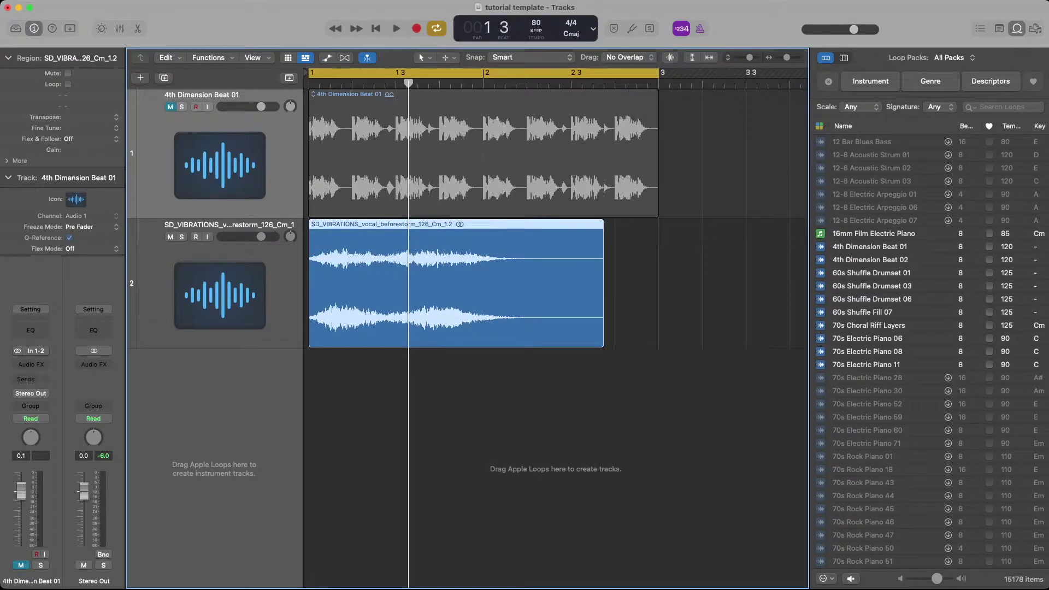
click(219, 283)
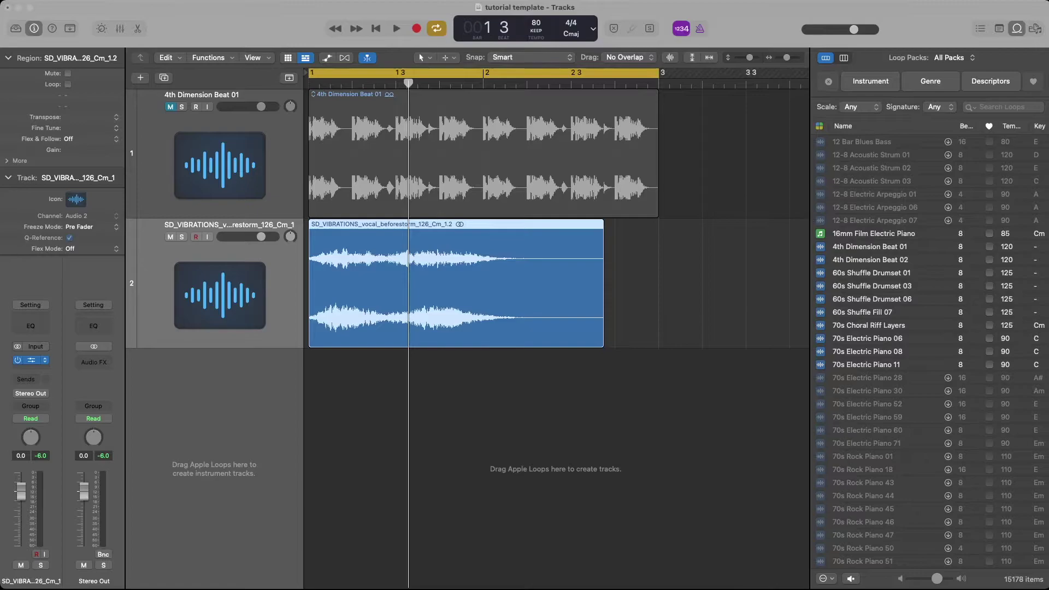
click(31, 360)
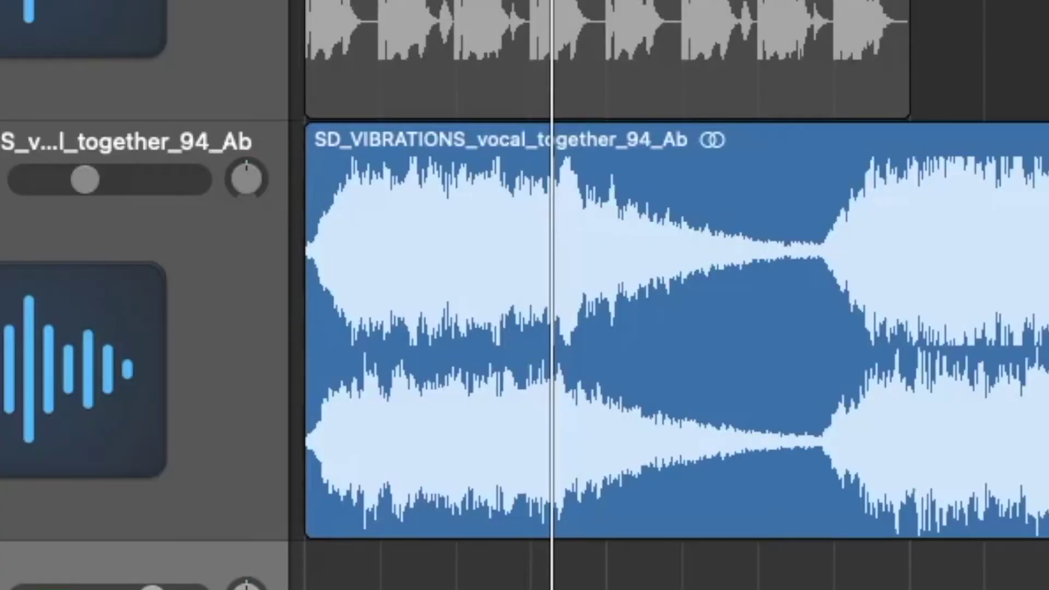
Step: Time-stretch the vocal_together region to end at bar 3, matching the drum loop, and play it
key(space)
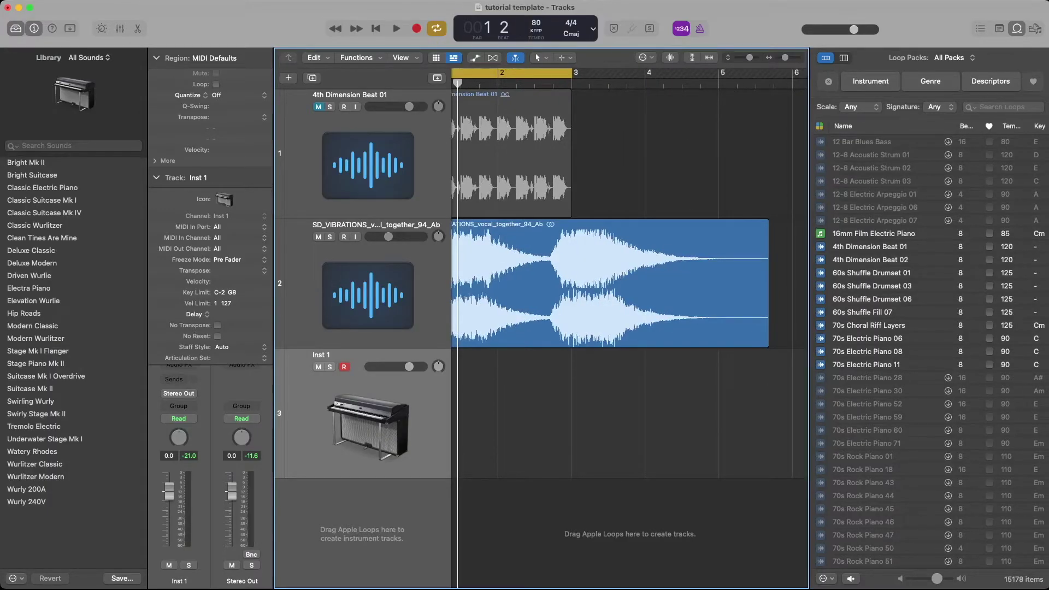
drag(766, 338, 571, 339)
key(space)
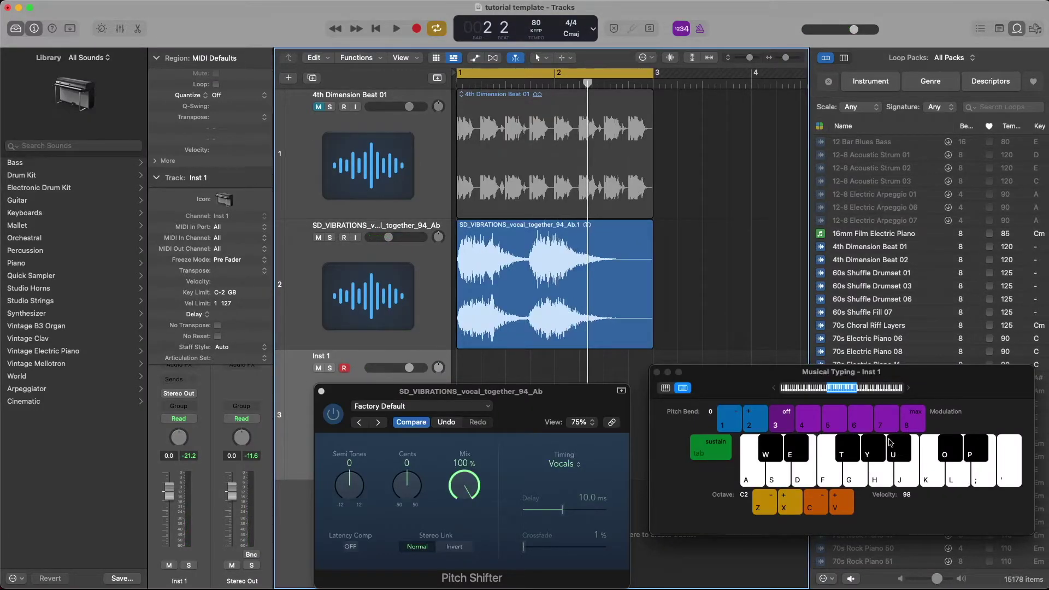
Step: Sound the G-sharp and A-sharp keys on the Inst 1 electric piano as pitch references
click(872, 451)
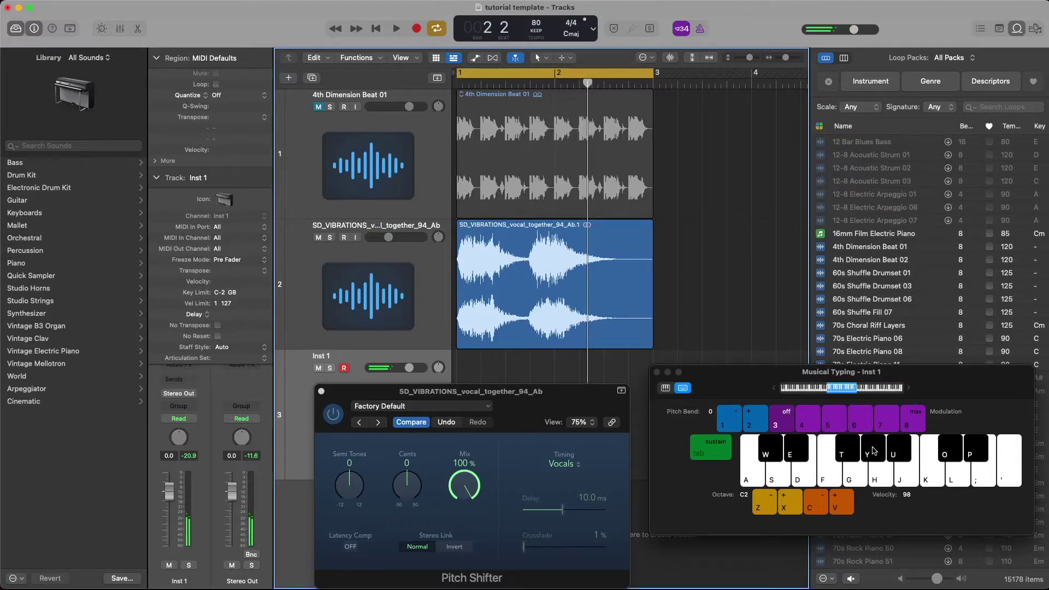
click(898, 455)
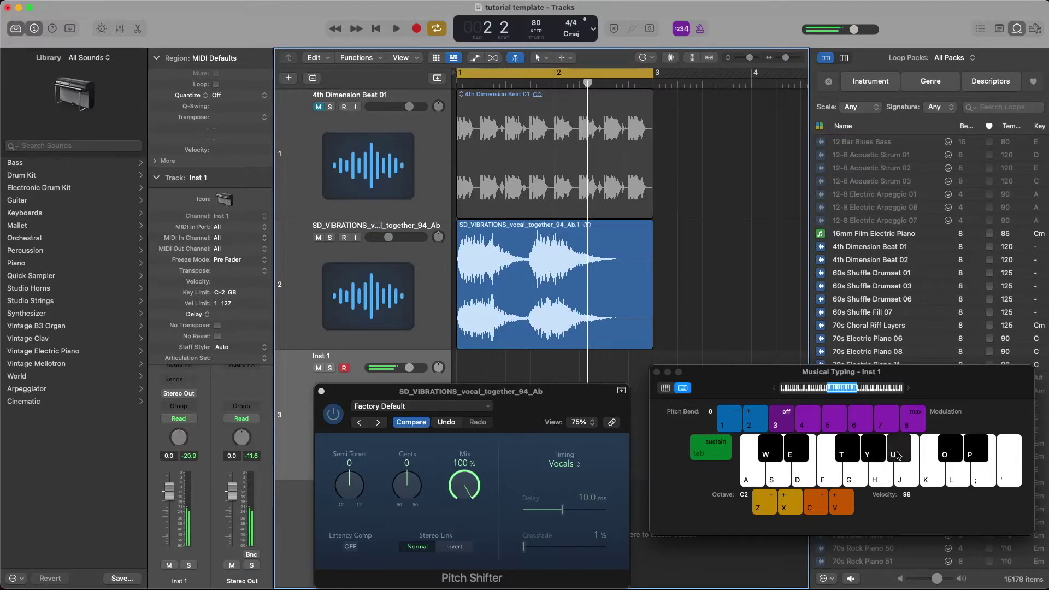
Step: Set the vocal track's Pitch Shifter to -2 semitones and play back the transposed vocal
click(366, 397)
drag(366, 397, 319, 353)
click(155, 182)
drag(309, 449, 306, 444)
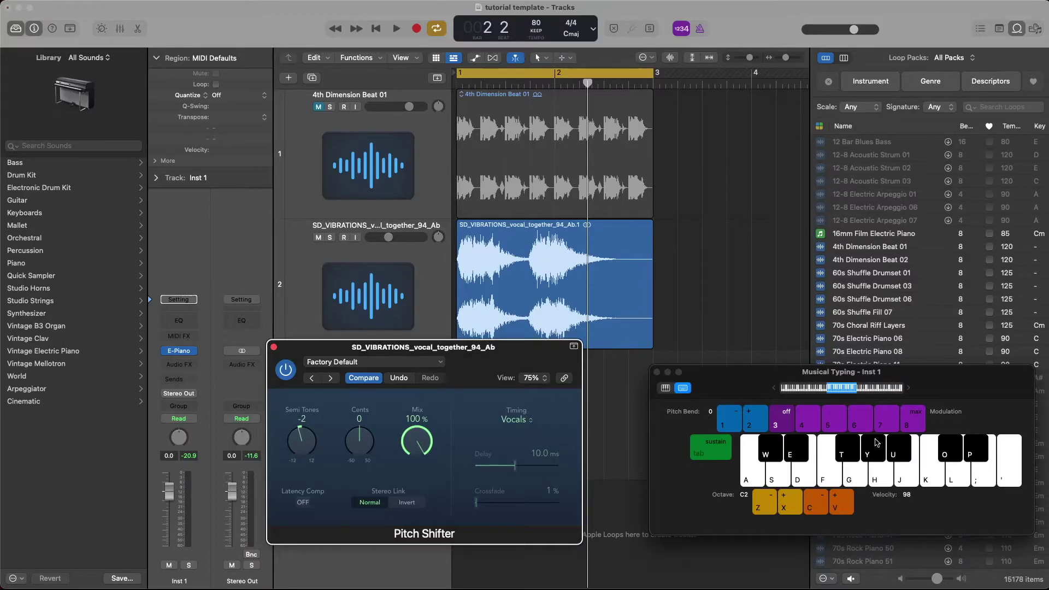
key(space)
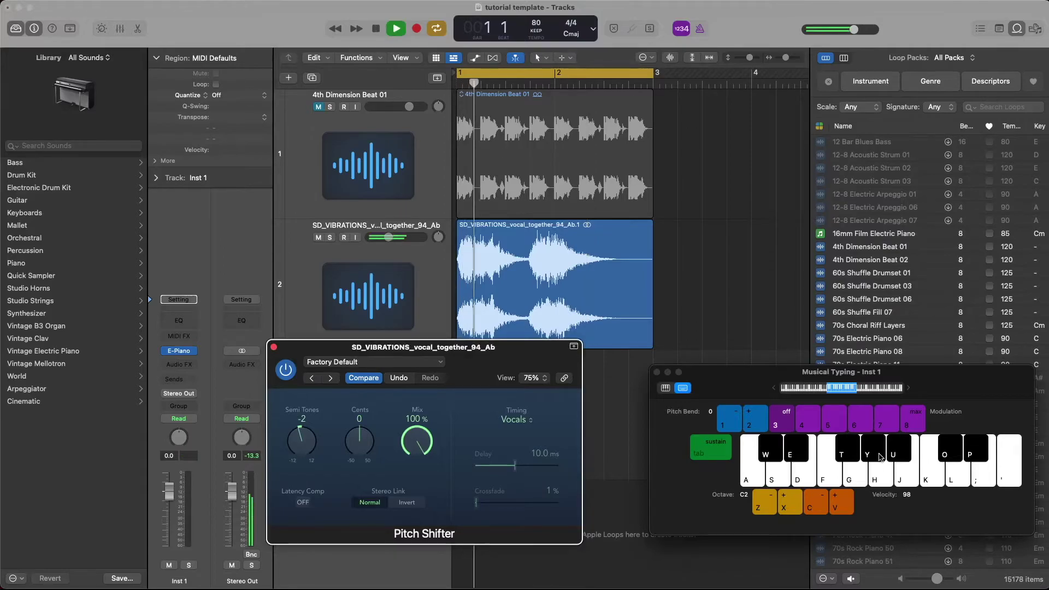
key(space)
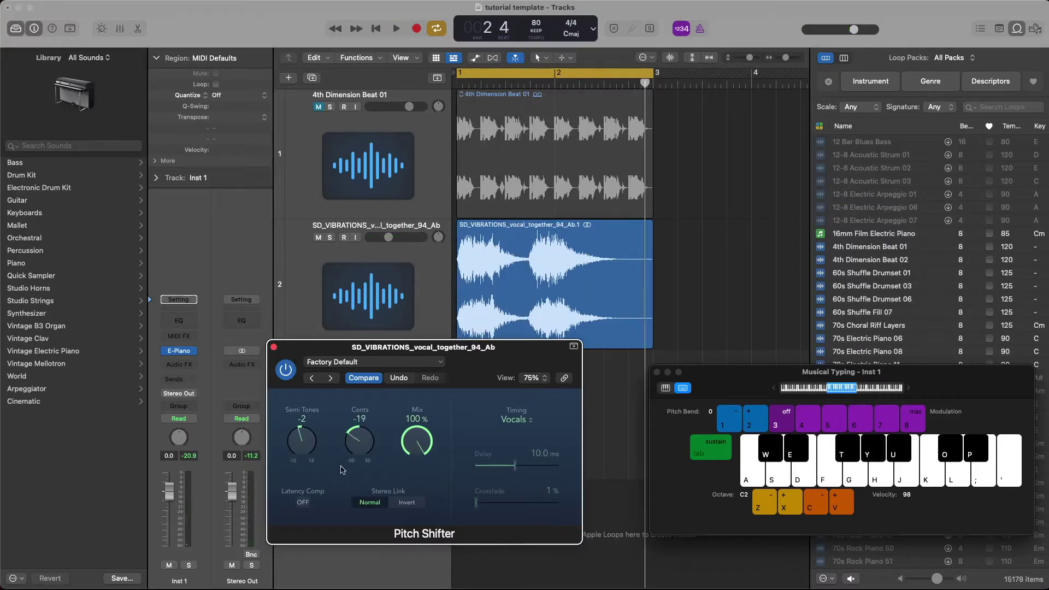
Step: Try different Cents offsets in the vocal track's Pitch Shifter for fine tuning
mouse_move(359, 437)
mouse_down()
mouse_move(356, 377)
mouse_move(360, 438)
mouse_up()
mouse_move(364, 439)
mouse_down()
mouse_move(351, 502)
mouse_move(342, 454)
mouse_move(359, 365)
mouse_move(356, 440)
mouse_up()
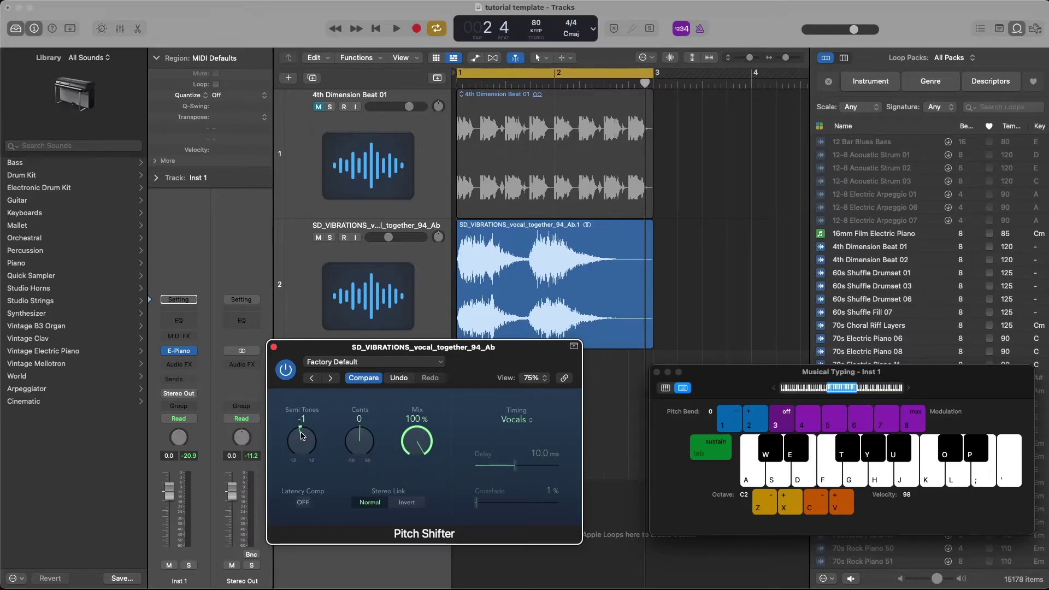
mouse_move(350, 442)
mouse_down()
mouse_move(349, 493)
mouse_move(365, 448)
mouse_up()
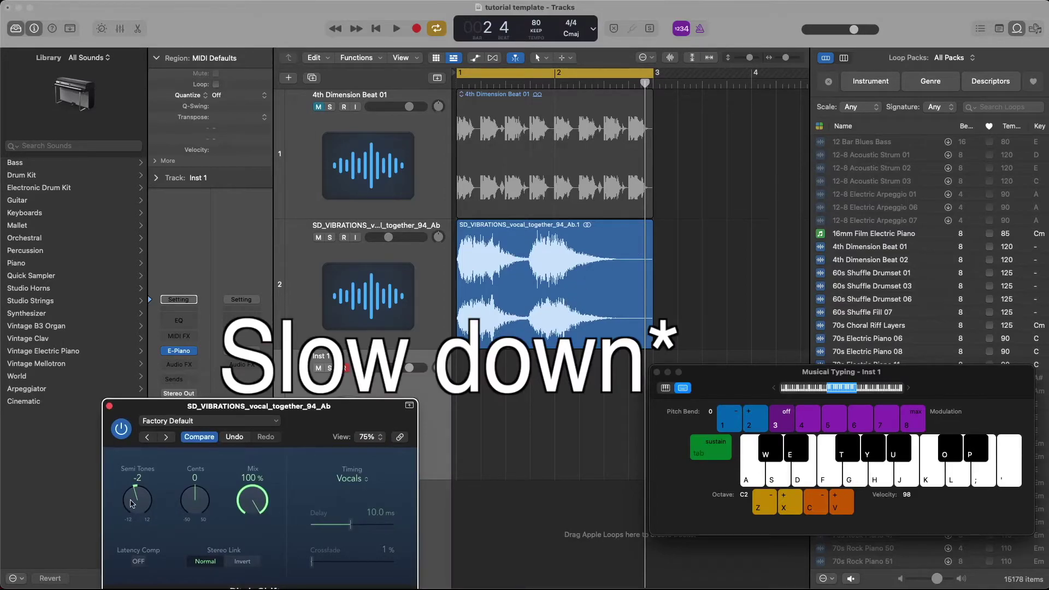
Step: Time-stretch the vocal_together region to end at about bar 12 and sound the F, F-sharp and G piano keys against its playback
click(584, 282)
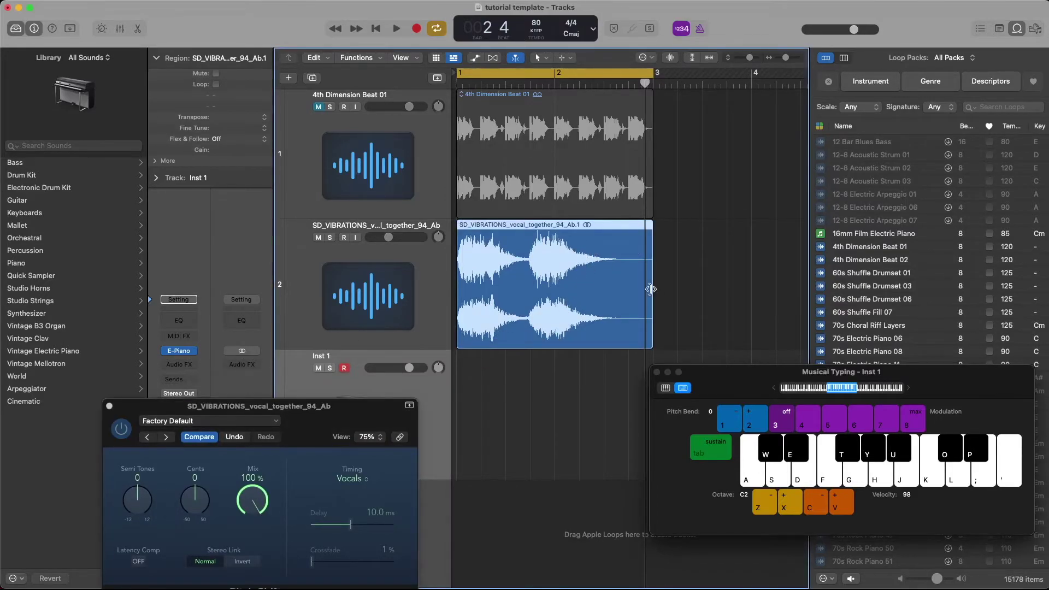
drag(647, 291, 831, 295)
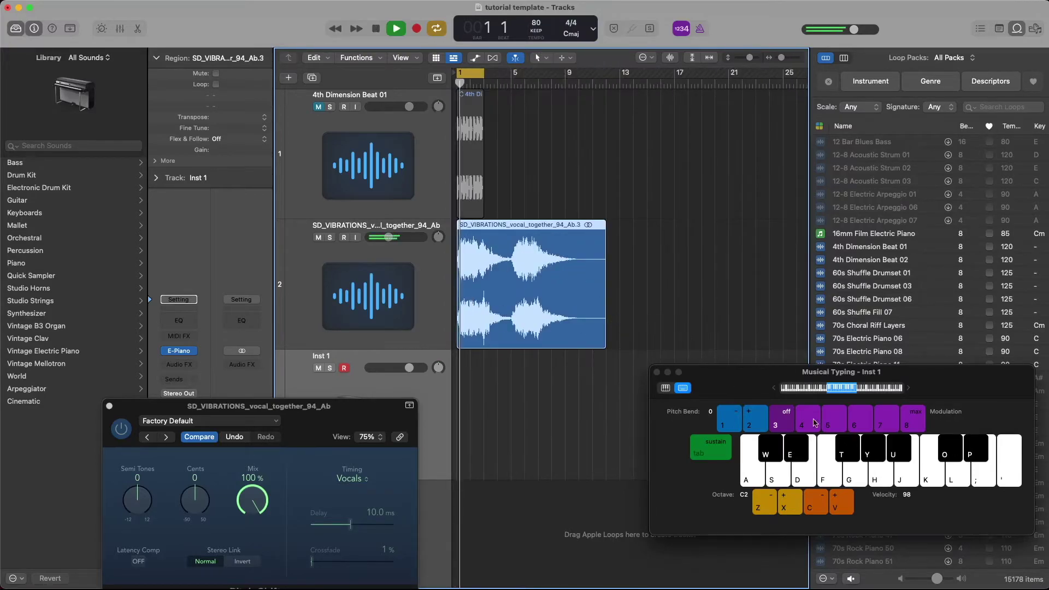
click(832, 475)
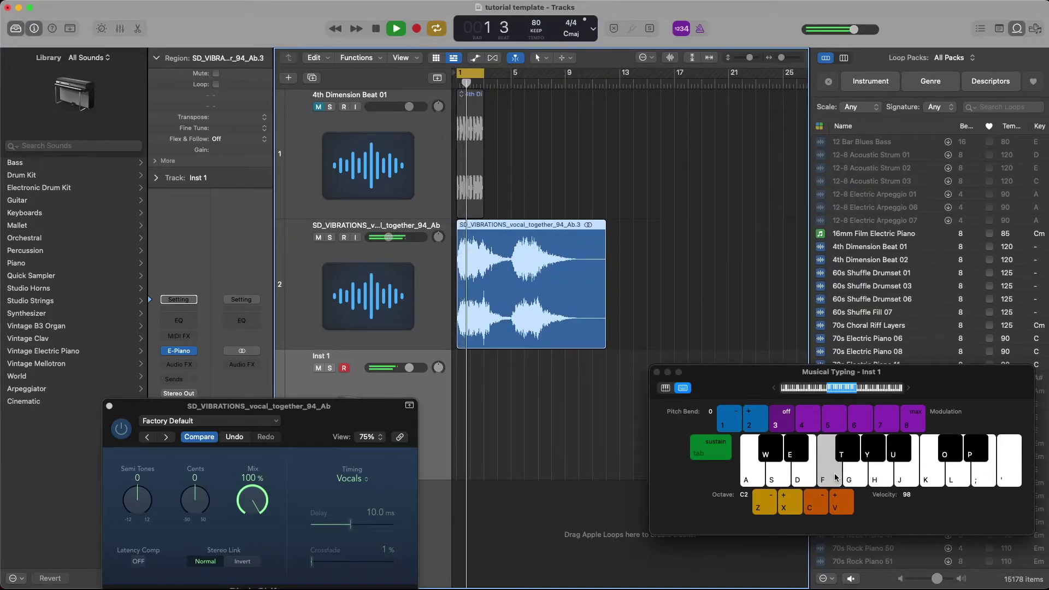
click(844, 446)
click(846, 445)
click(853, 480)
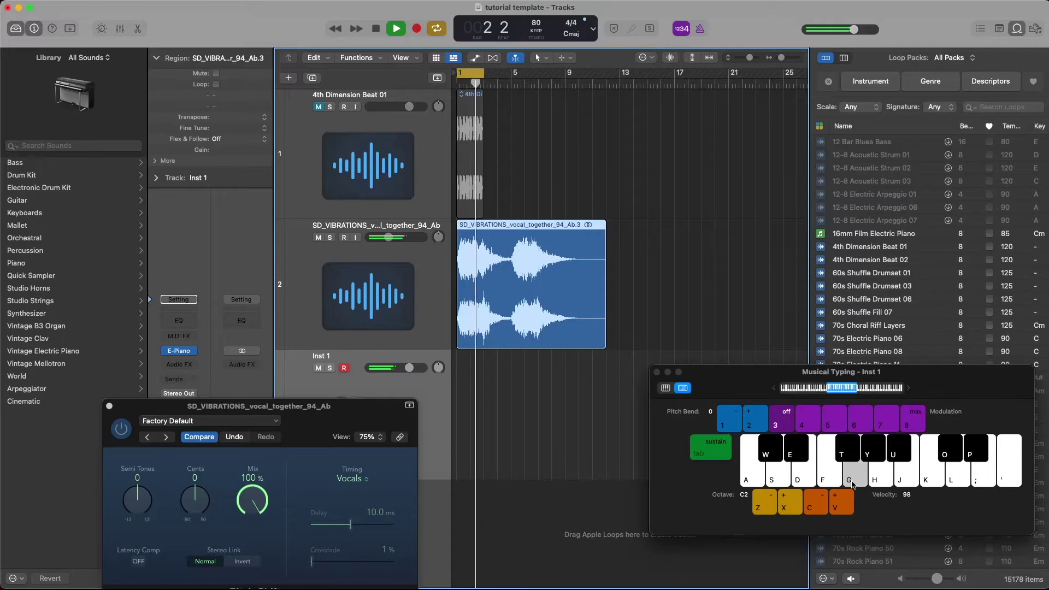
key(space)
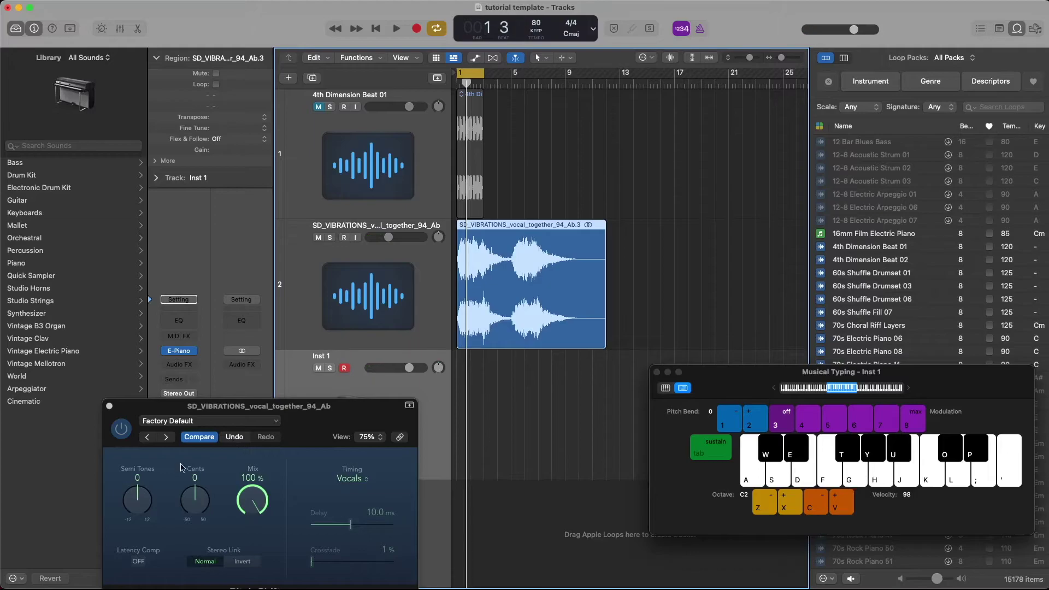
Step: Set the vocal track's Pitch Shifter to 1 semitone and compare the playback with the G-sharp key on the piano
drag(141, 508, 141, 499)
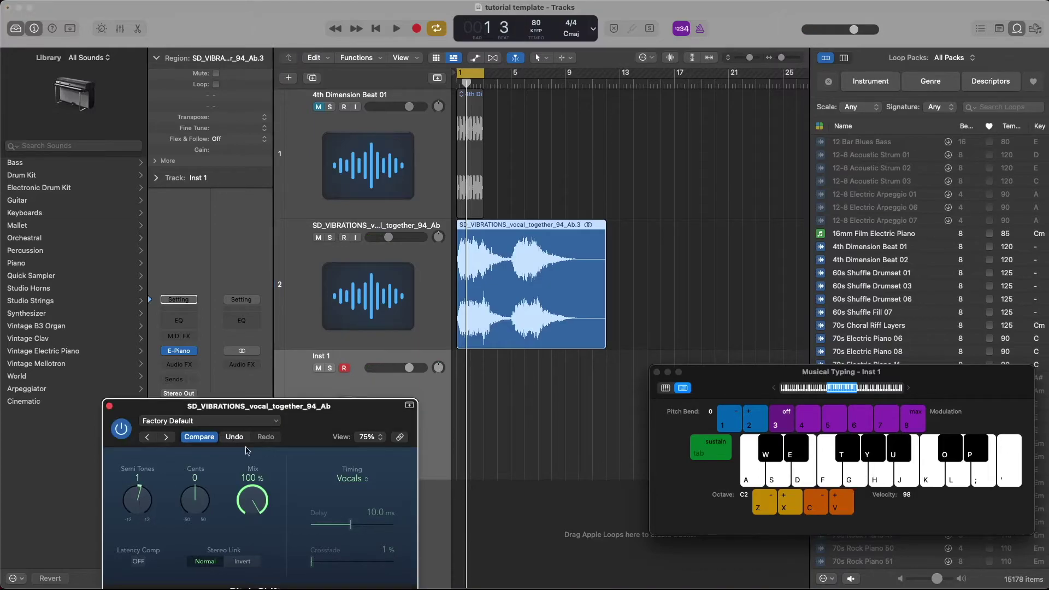
key(space)
click(871, 456)
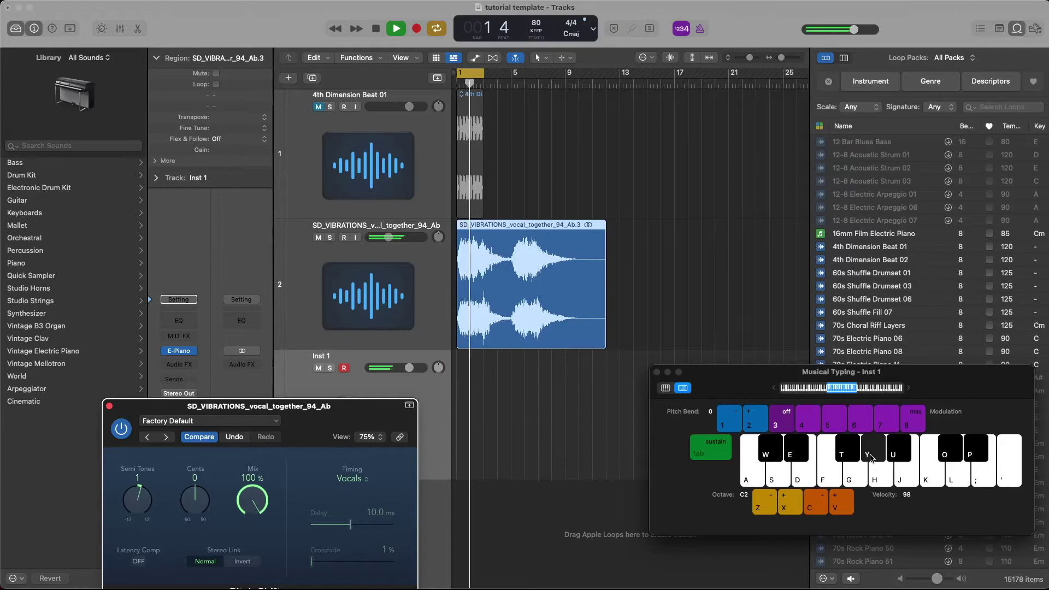
key(space)
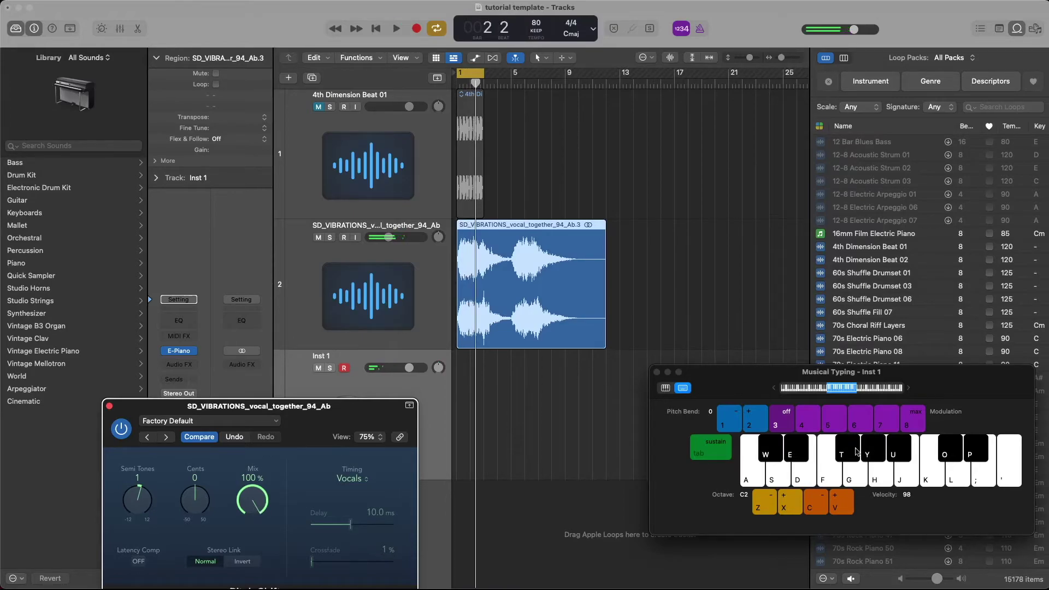
click(877, 453)
key(space)
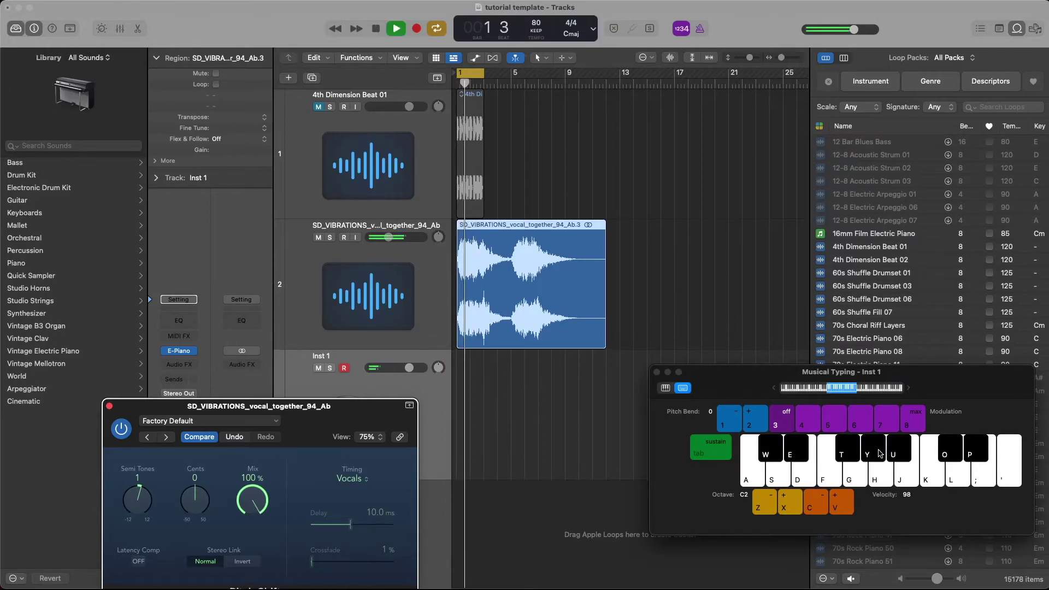
key(space)
click(878, 452)
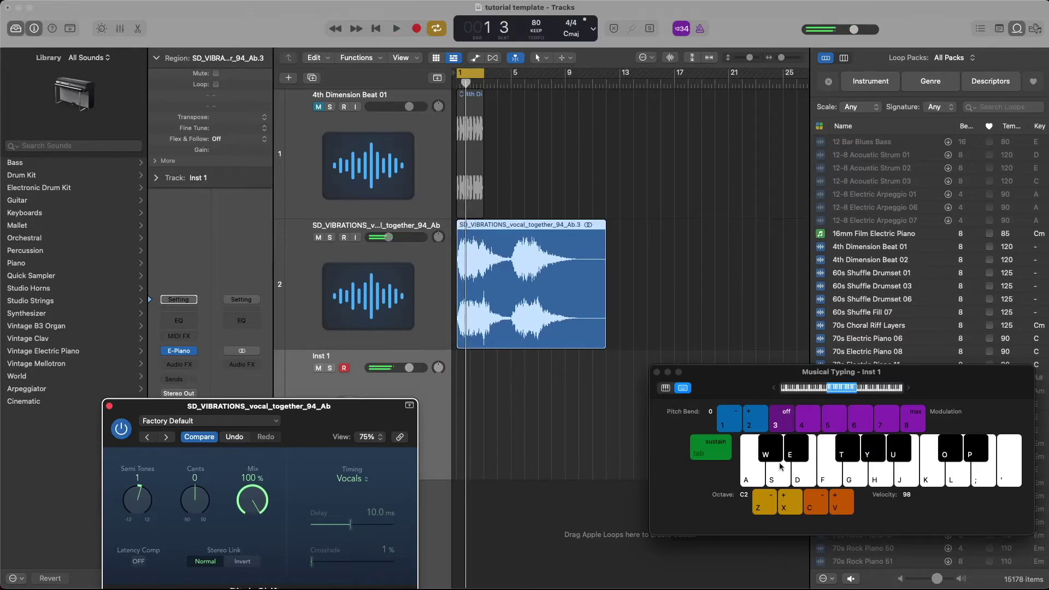
Step: Fine-tune the vocal's Pitch Shifter to 10 cents by checking the playback against the G-sharp piano key
drag(199, 503, 196, 468)
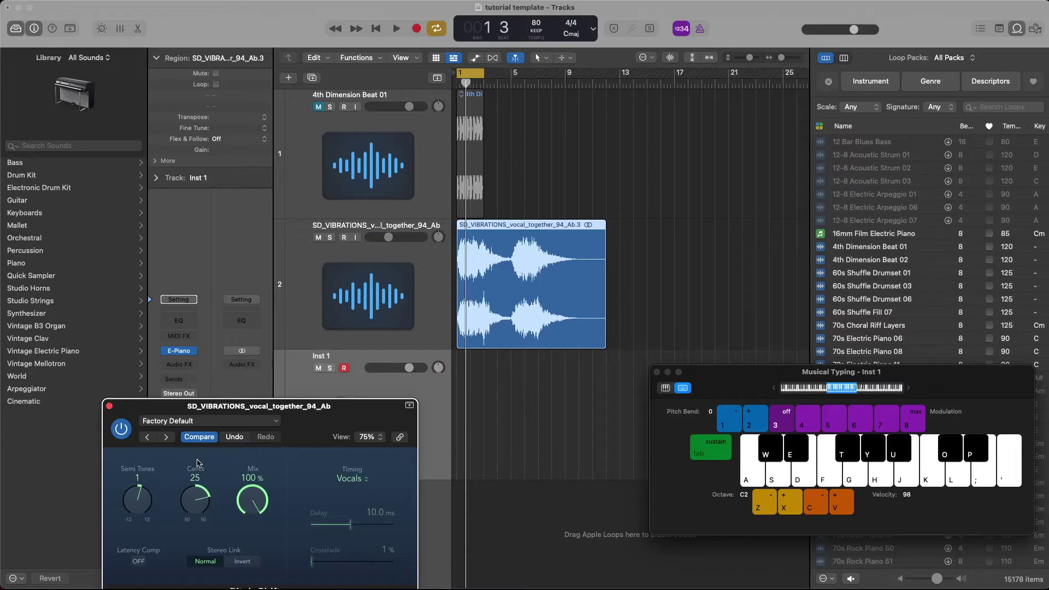
key(space)
click(877, 451)
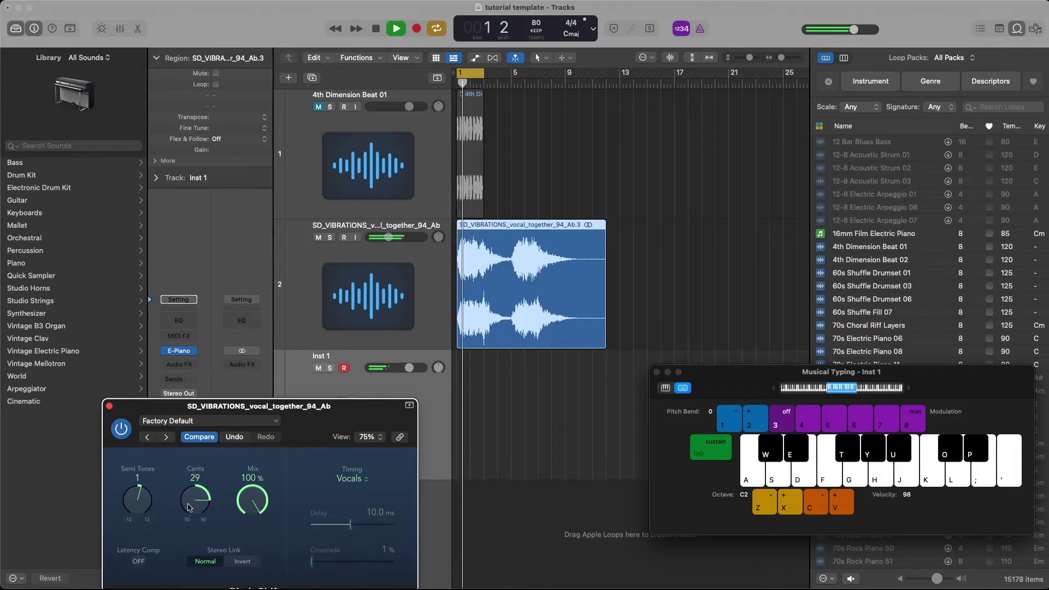
mouse_move(194, 500)
mouse_down()
mouse_move(187, 519)
mouse_move(196, 510)
mouse_up()
click(869, 452)
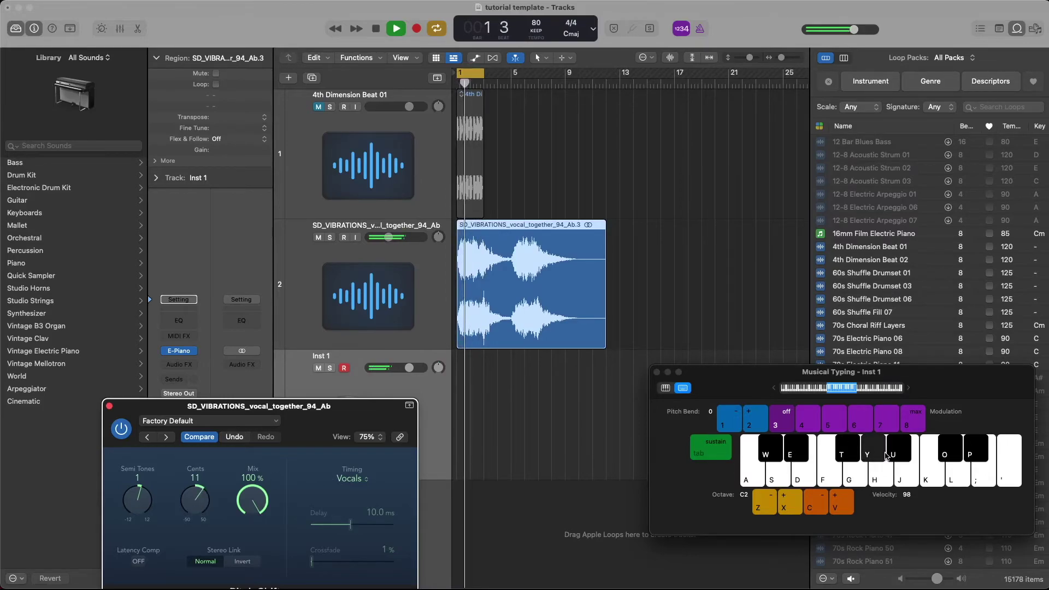
key(space)
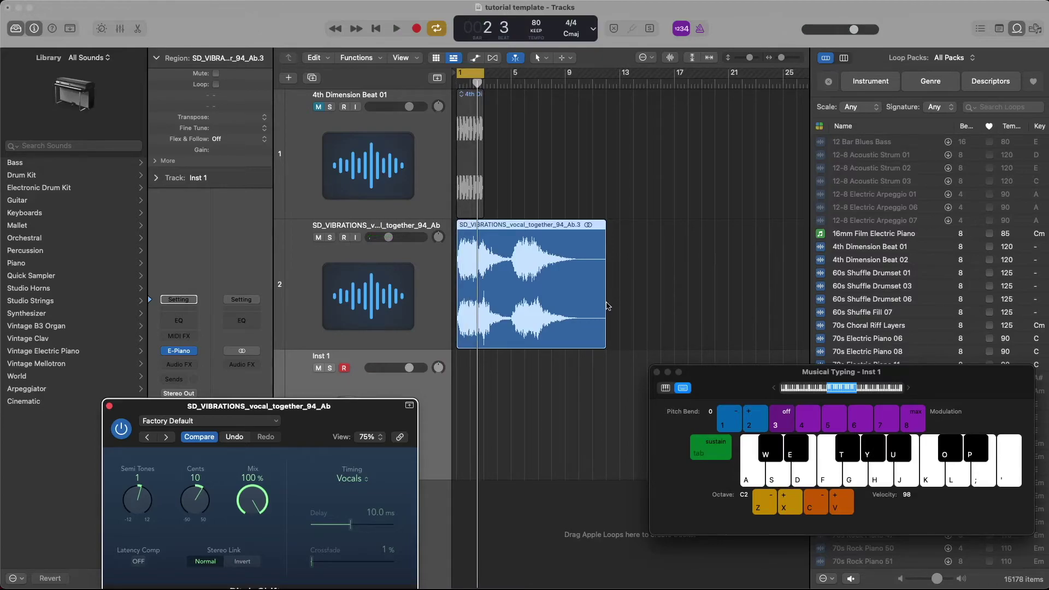
Step: Time-stretch the vocal region shorter to about bar 8, and then much longer to end at about bar 29
drag(607, 306, 558, 327)
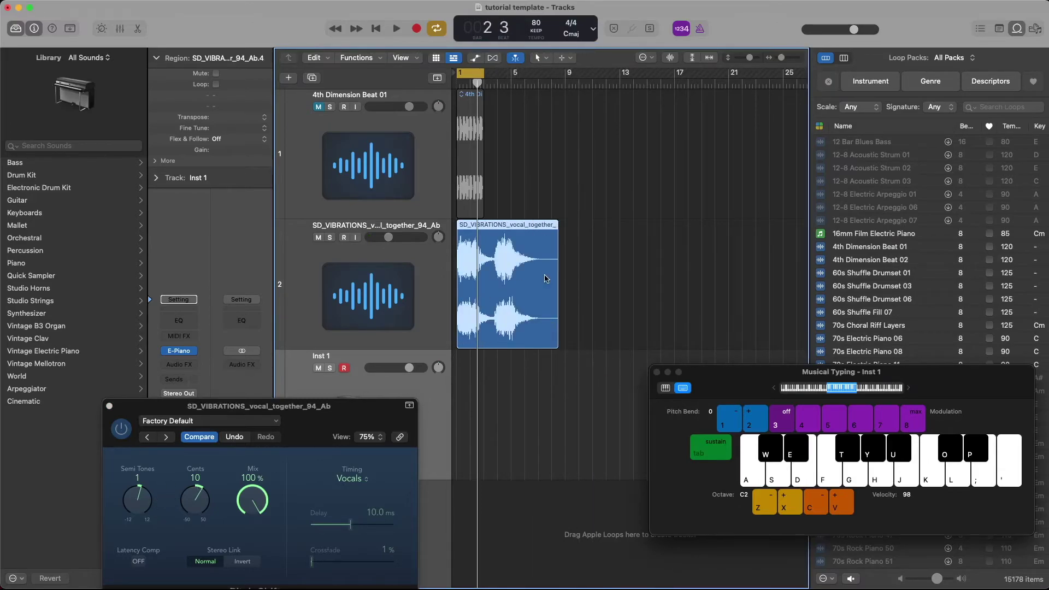
scroll(545, 277, up, 6)
scroll(545, 278, down, 3)
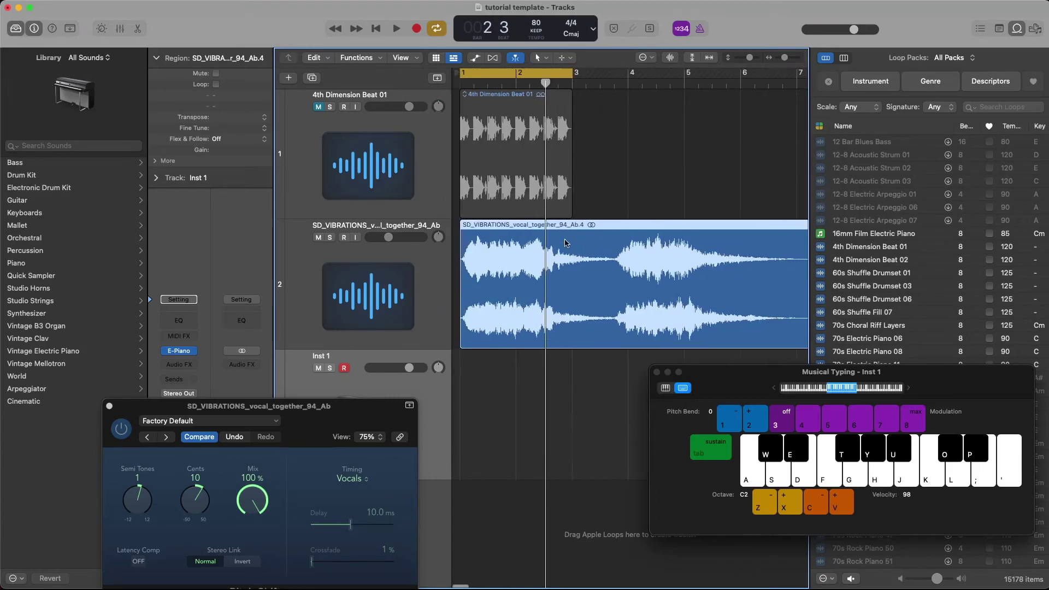
scroll(659, 315, right, 10)
scroll(659, 315, right, 3)
scroll(572, 347, left, 5)
scroll(571, 348, down, 8)
drag(474, 301, 535, 304)
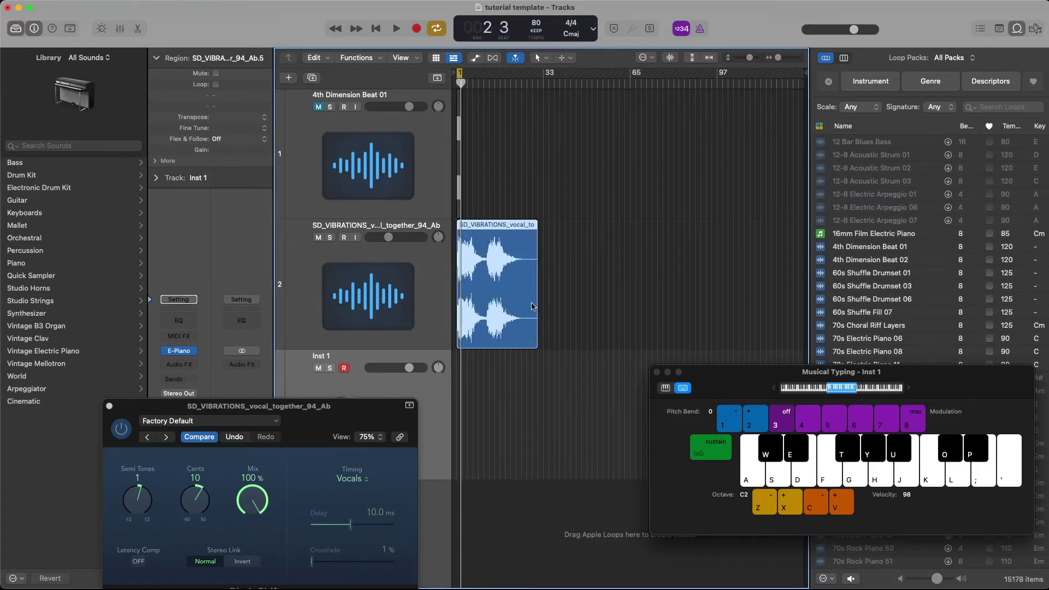
Step: Mute the vocal track and unmute the 4th Dimension Beat 01 drum track
key(super+Right)
key(super+Right)
key(super+Right)
key(super+Right)
click(318, 237)
click(317, 107)
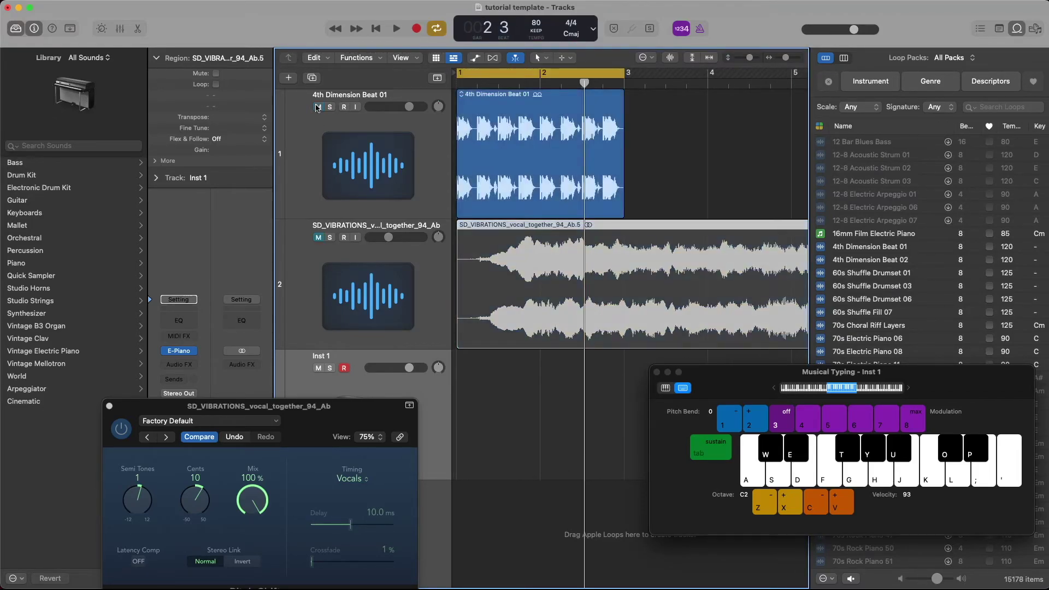
Step: Set the project tempo to 104 BPM and play back the drum loop
drag(536, 32, 533, 1)
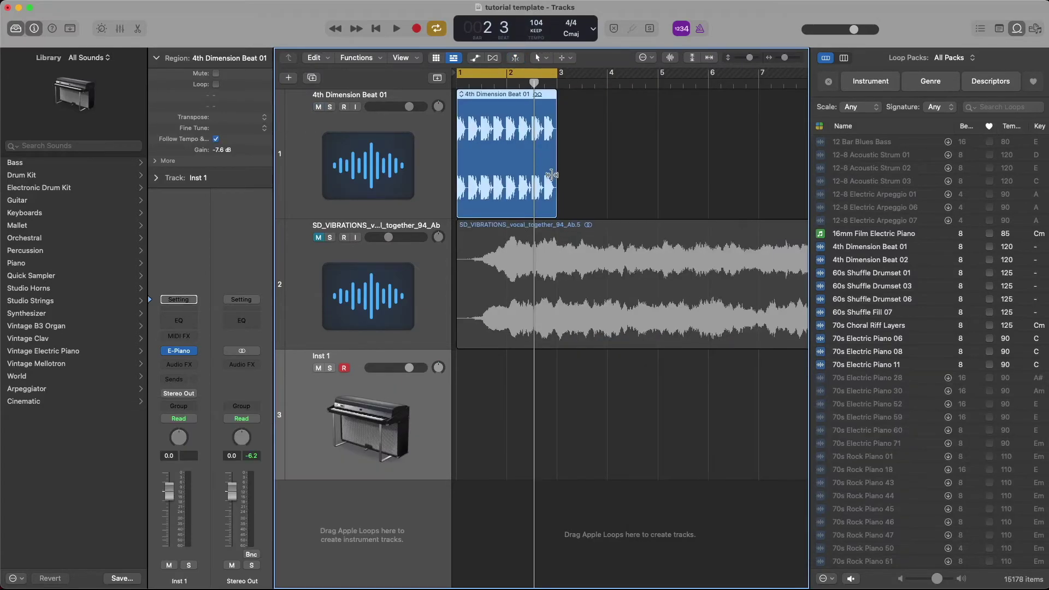
mouse_move(554, 170)
mouse_down()
mouse_move(744, 170)
mouse_move(555, 170)
mouse_up()
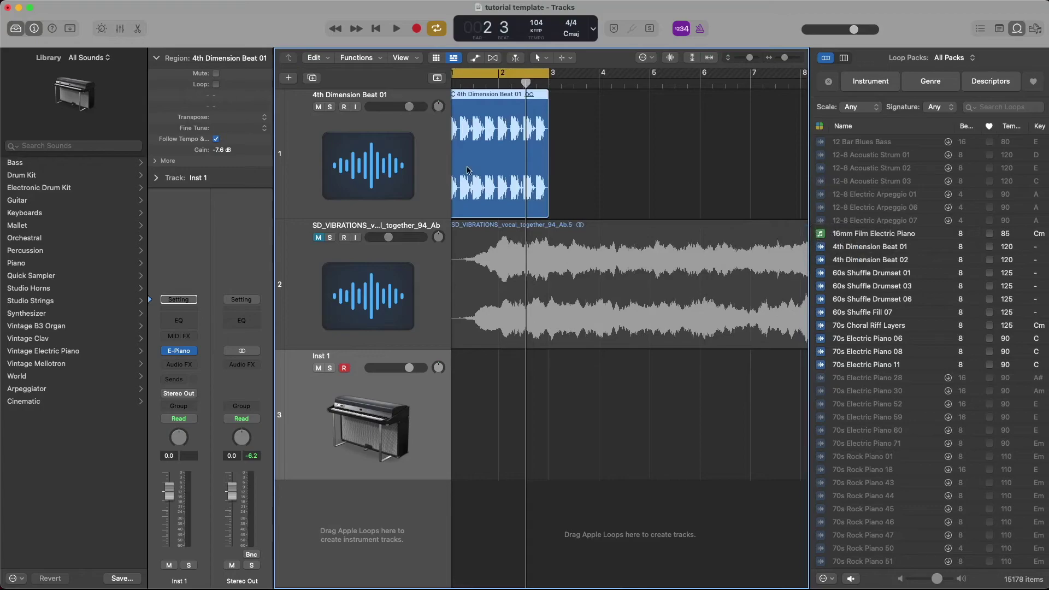
key(space)
key(space)
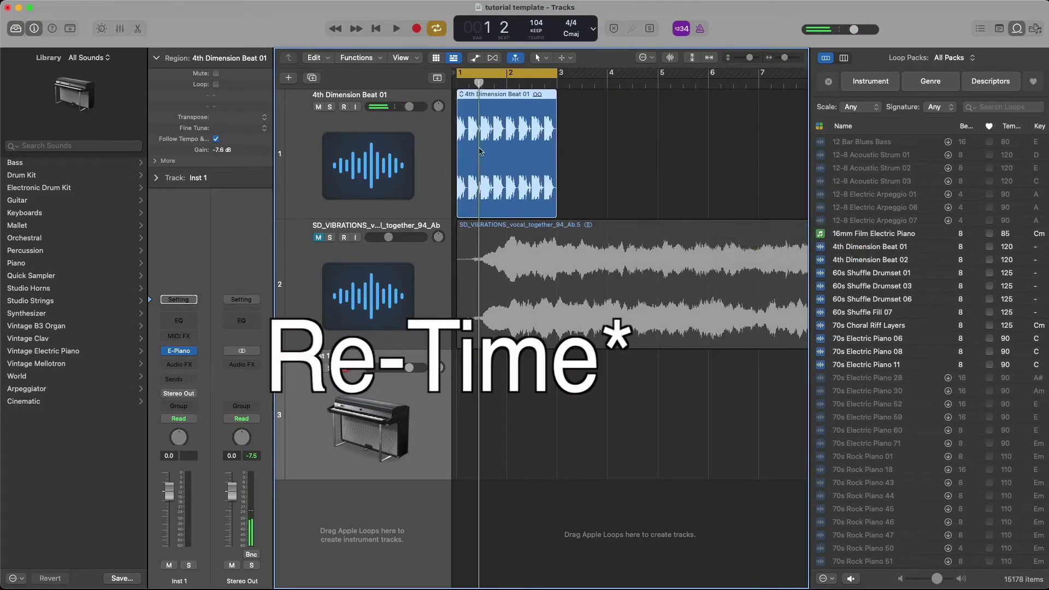
Step: Bounce the 4th Dimension Beat 01 region in place to a new track, muting the source region
right_click(493, 147)
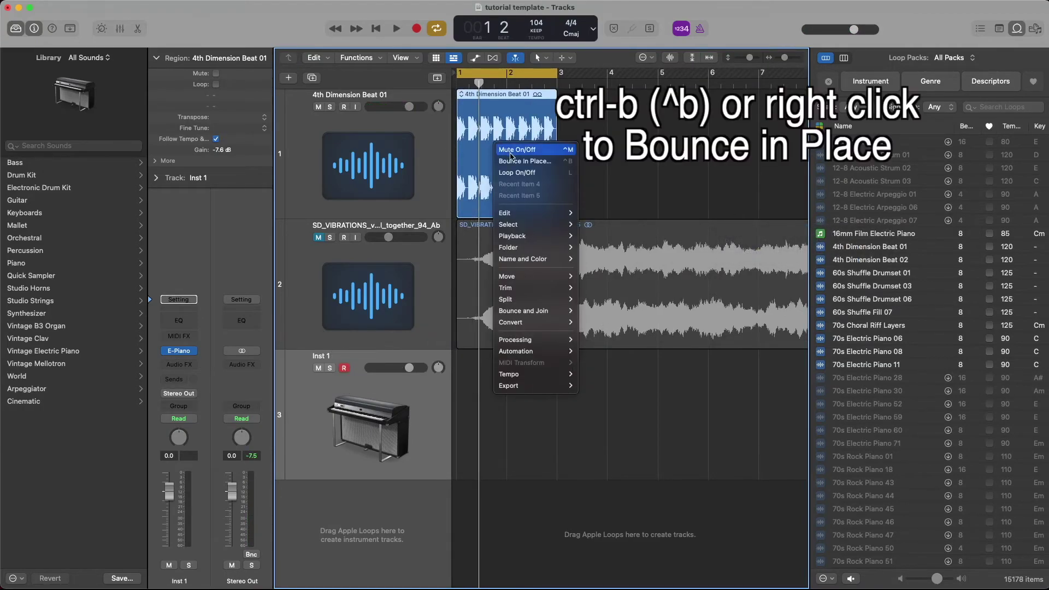
click(509, 145)
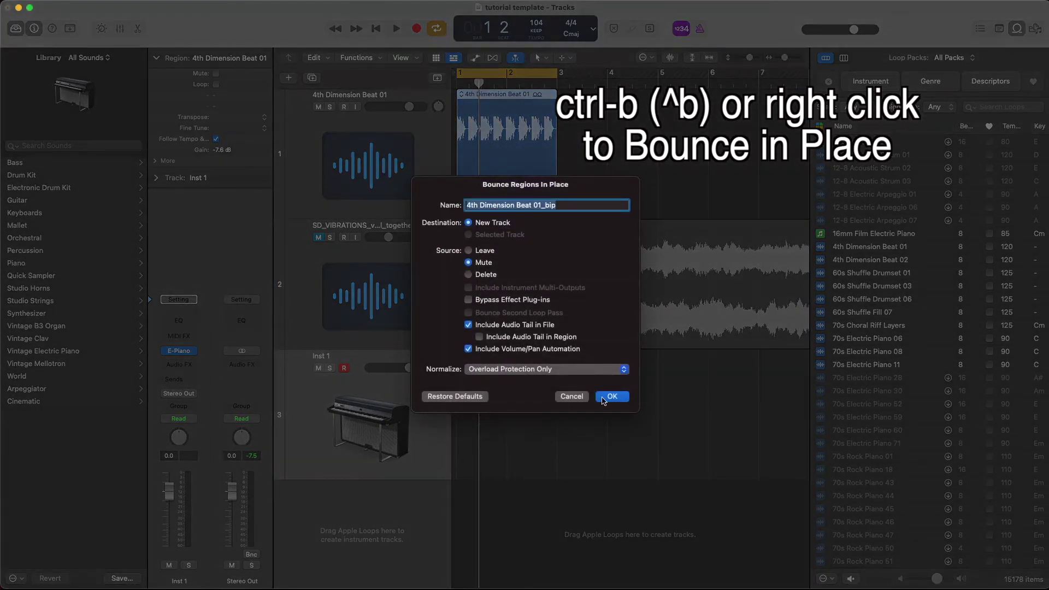
click(606, 397)
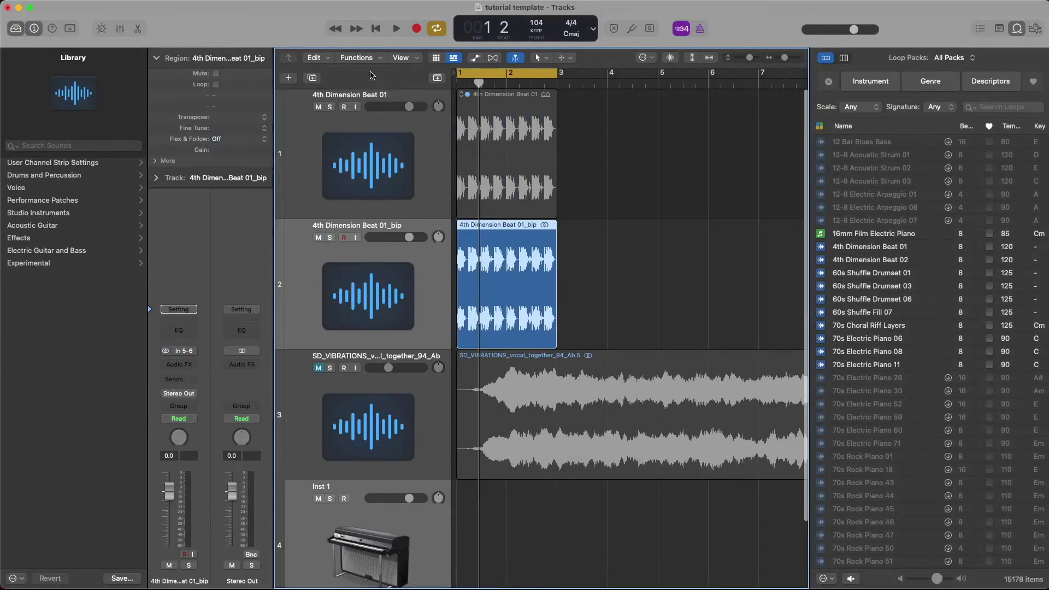
Step: Time-stretch the bounced drum region out past bar 6, then compress it to end about a third into bar 2, auditioning the result
drag(553, 309, 725, 267)
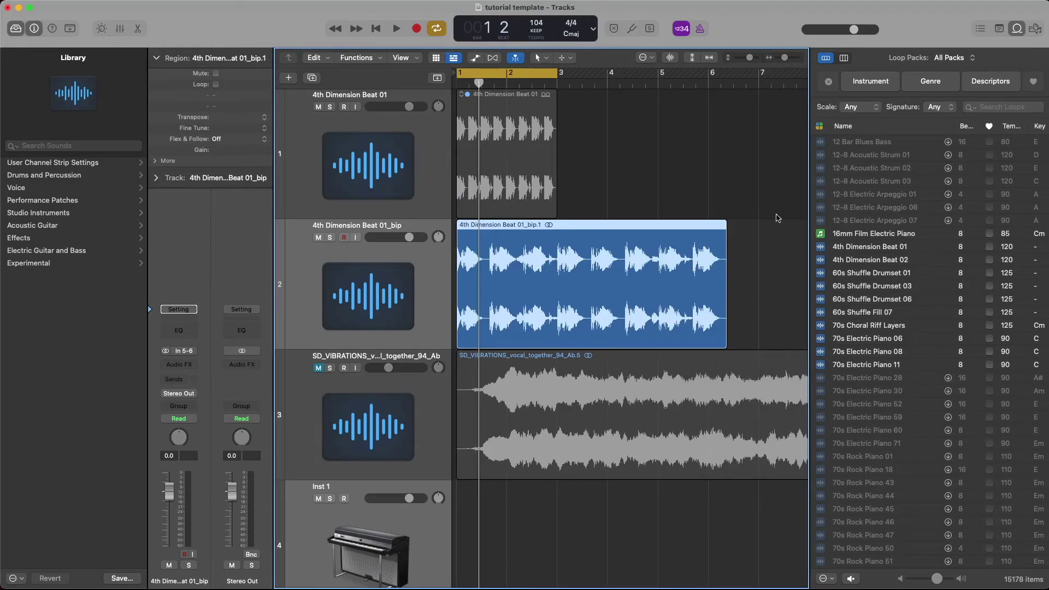
key(space)
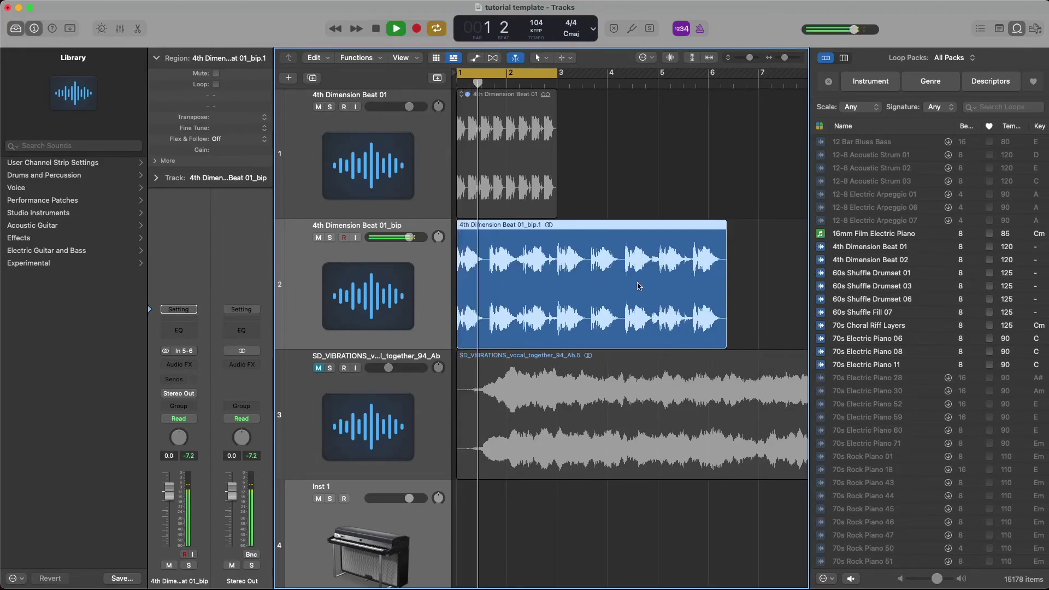
drag(722, 304, 522, 307)
key(space)
scroll(493, 348, left, 3)
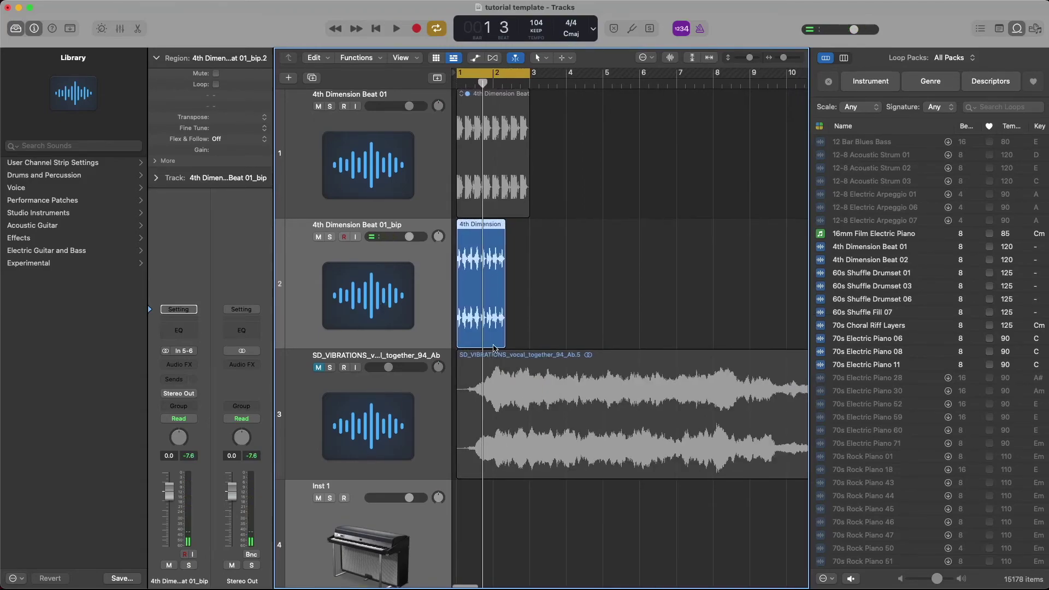
scroll(493, 348, right, 6)
scroll(493, 348, left, 4)
scroll(493, 347, left, 1)
scroll(503, 348, left, 3)
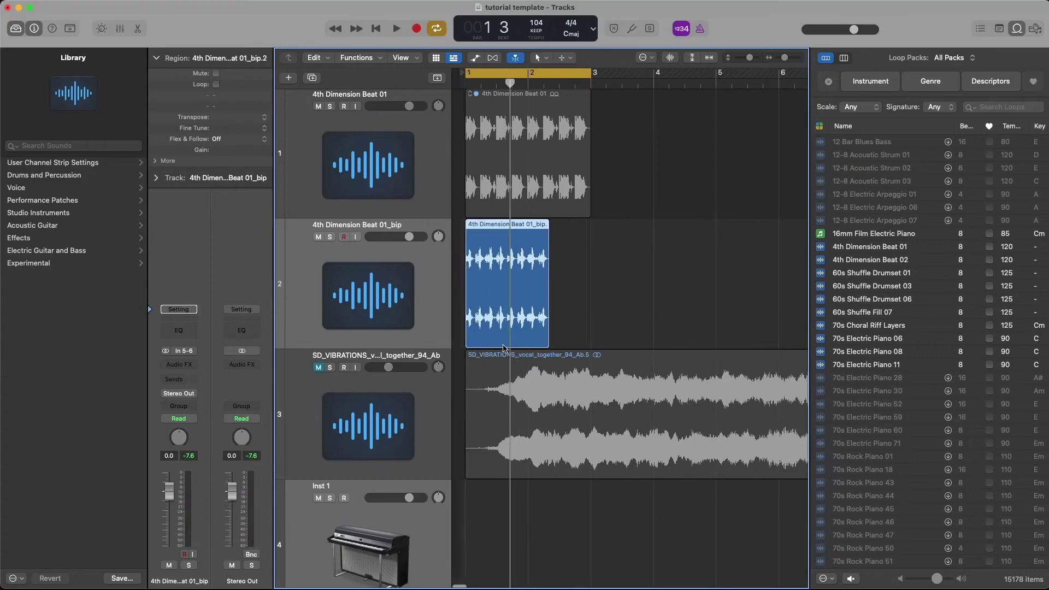